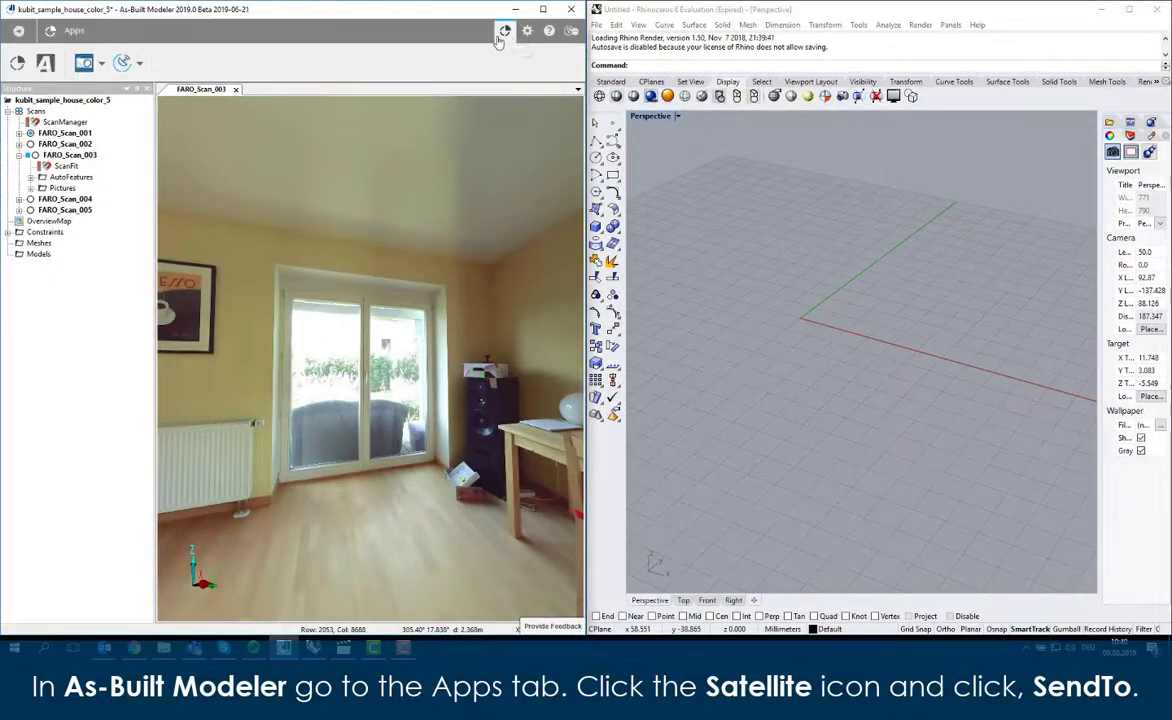
- Open the SendTo app and its online macro library, and download the Macros for Rhino package
{"action": "left_click", "coordinate": [125, 66]}
{"action": "left_click", "coordinate": [135, 93]}
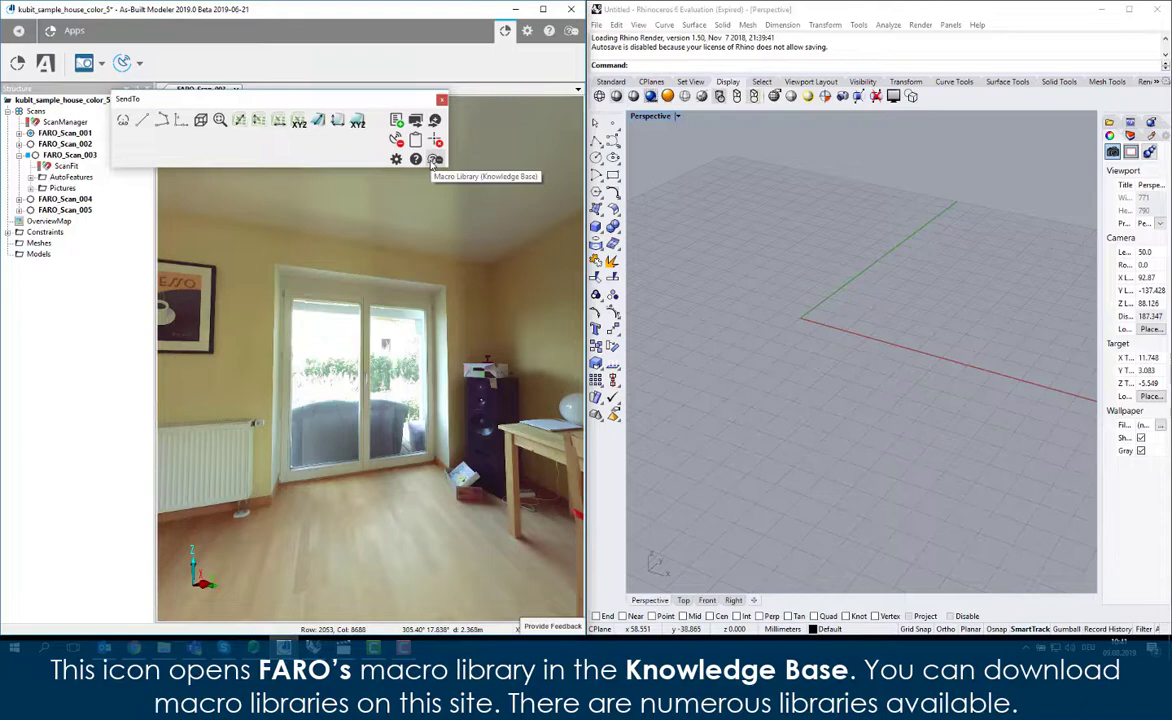
{"action": "left_click", "coordinate": [434, 161]}
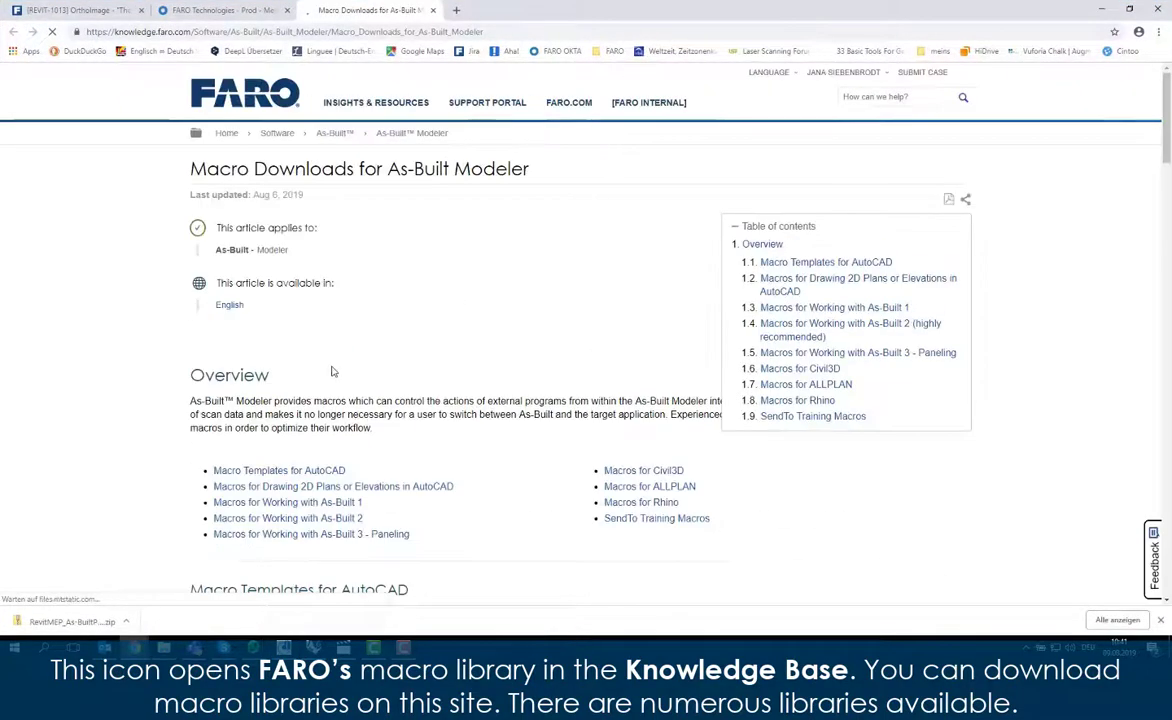
{"action": "scroll", "coordinate": [434, 286], "scroll_direction": "down", "scroll_amount": 3}
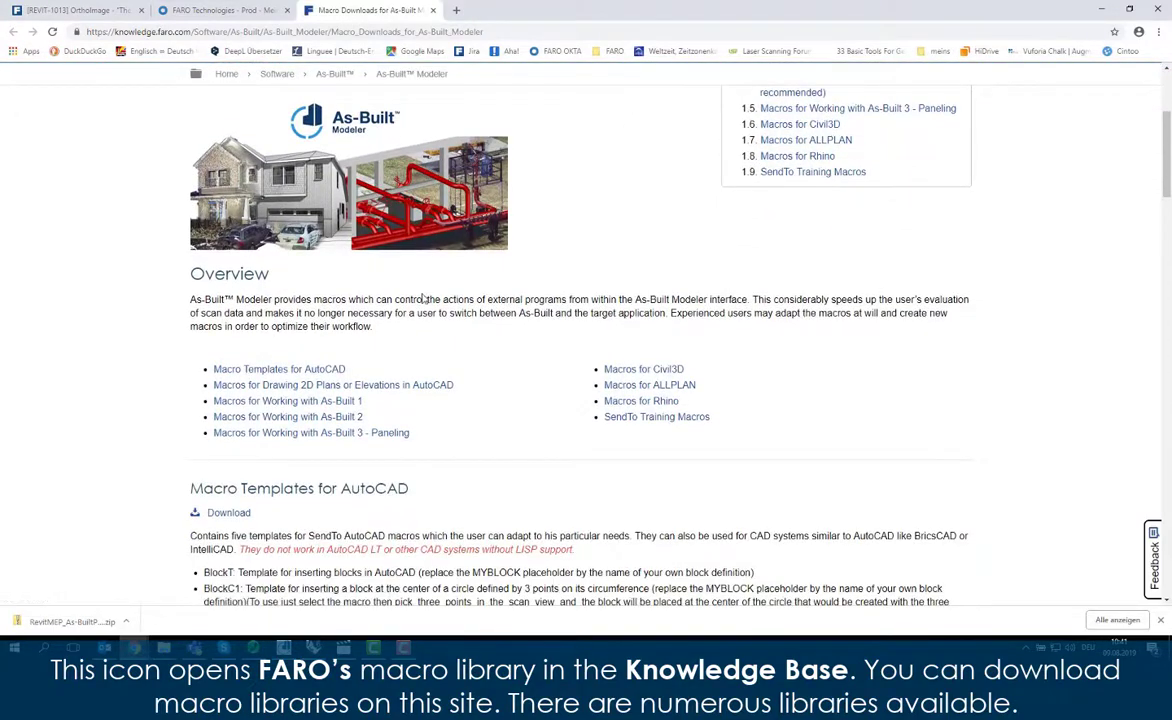
{"action": "left_click", "coordinate": [620, 401]}
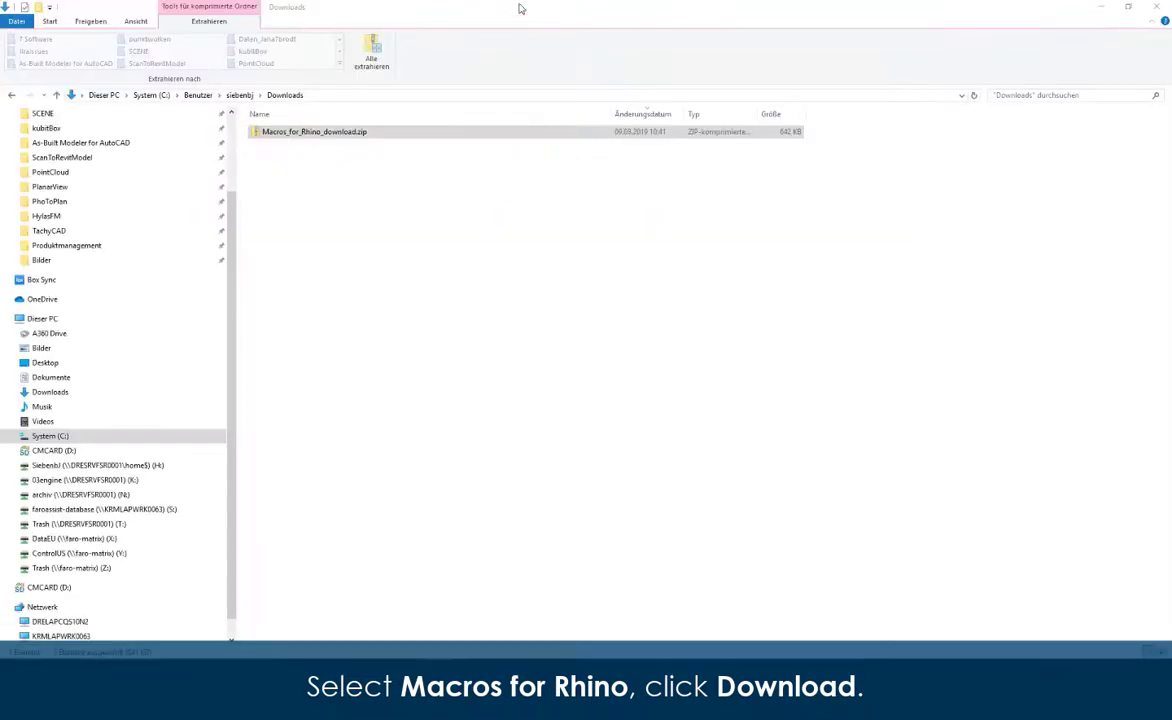
- Extract Macros_for_Rhino_download.zip directly into the Downloads folder with 7-Zip
{"action": "left_click", "coordinate": [310, 131]}
{"action": "right_click", "coordinate": [333, 132]}
{"action": "mouse_move", "coordinate": [377, 205]}
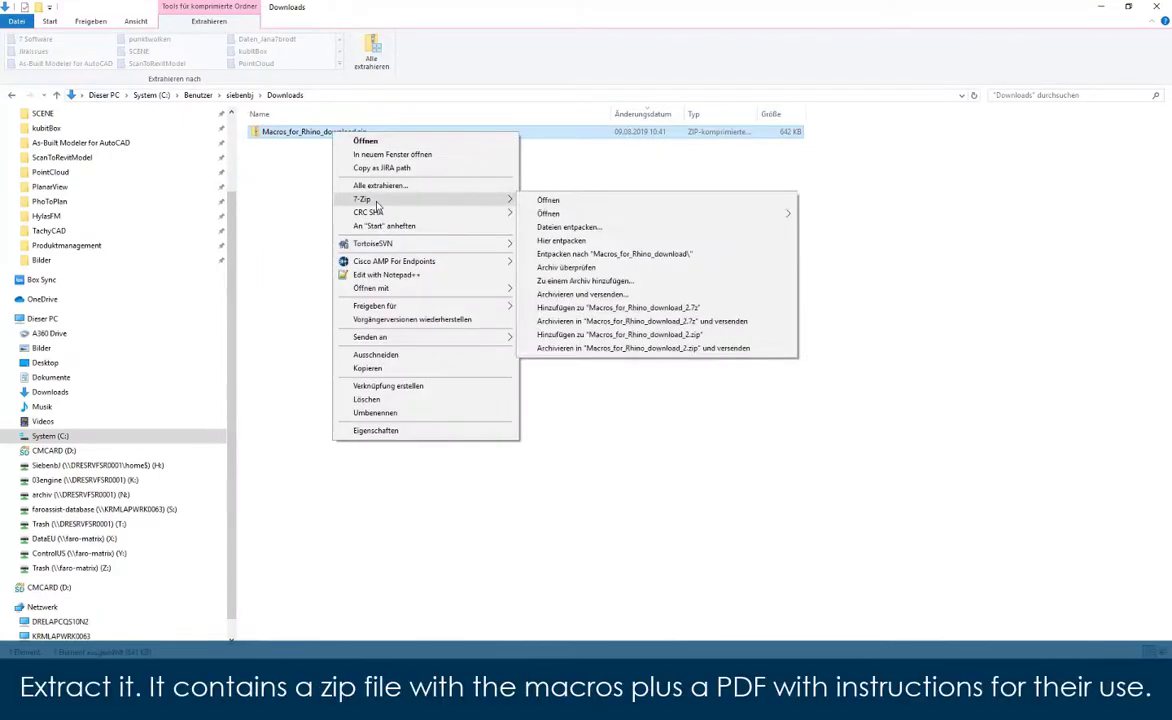
{"action": "left_click", "coordinate": [561, 240]}
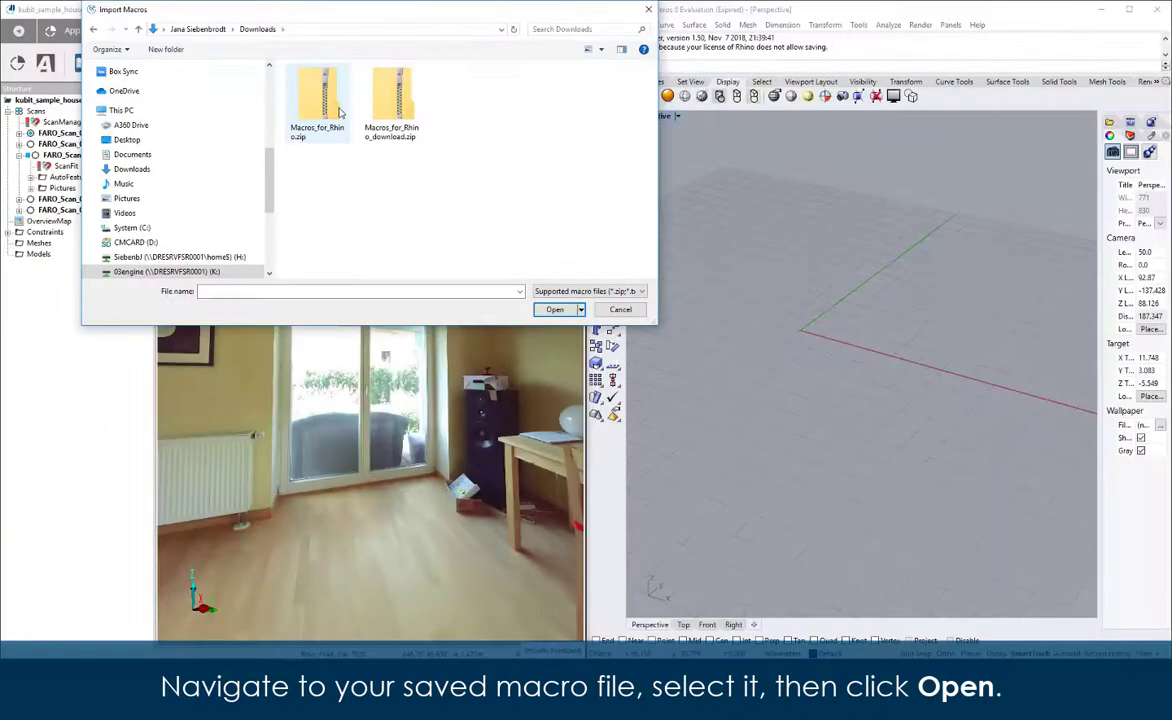
- Import all macros from Macros_for_Rhino.zip into SendTo
{"action": "left_click", "coordinate": [339, 113]}
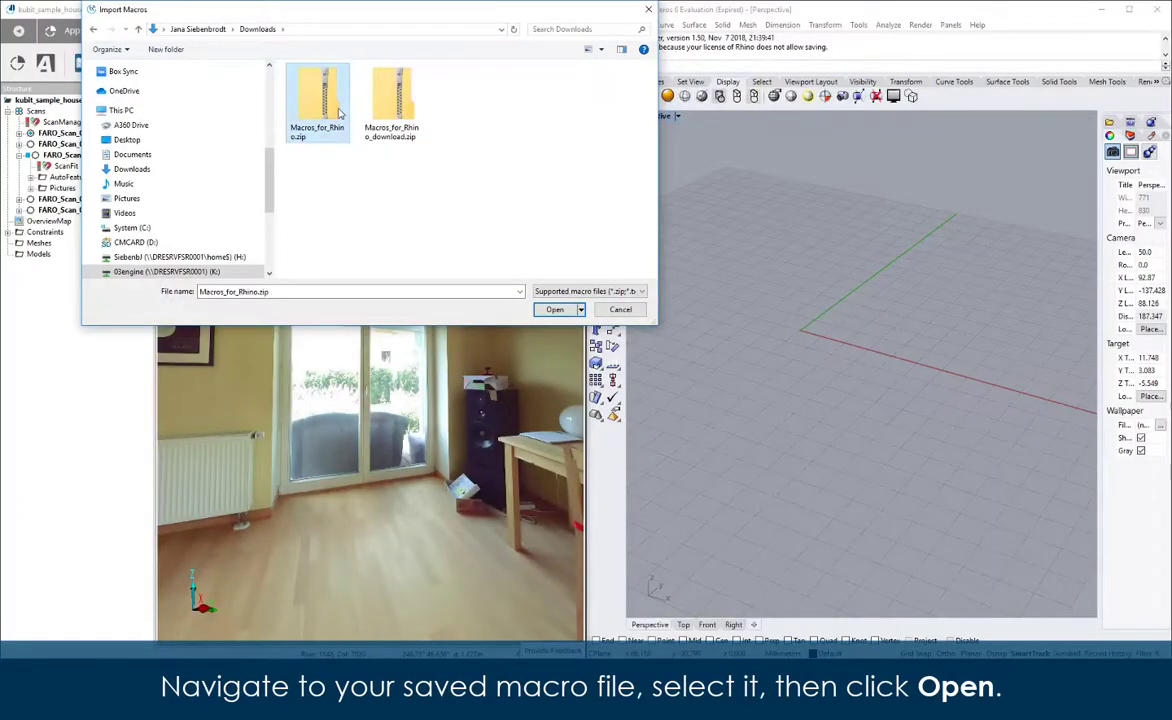
{"action": "left_click", "coordinate": [555, 309]}
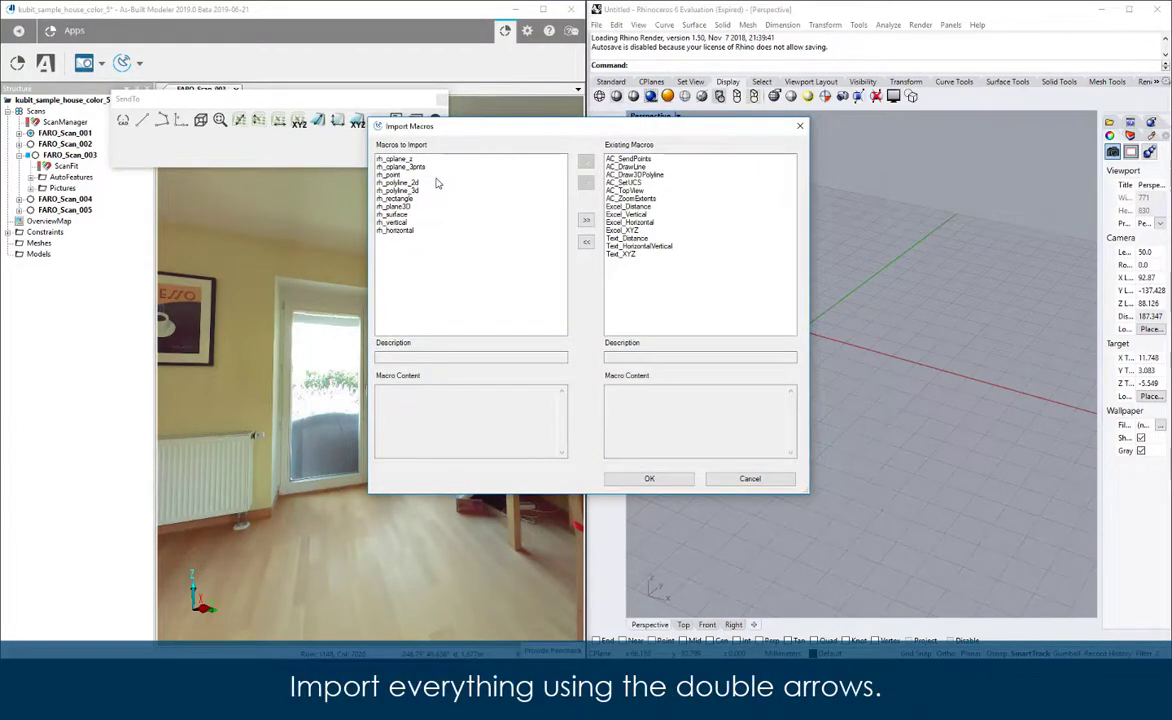
{"action": "left_click", "coordinate": [585, 221]}
{"action": "left_click", "coordinate": [649, 478]}
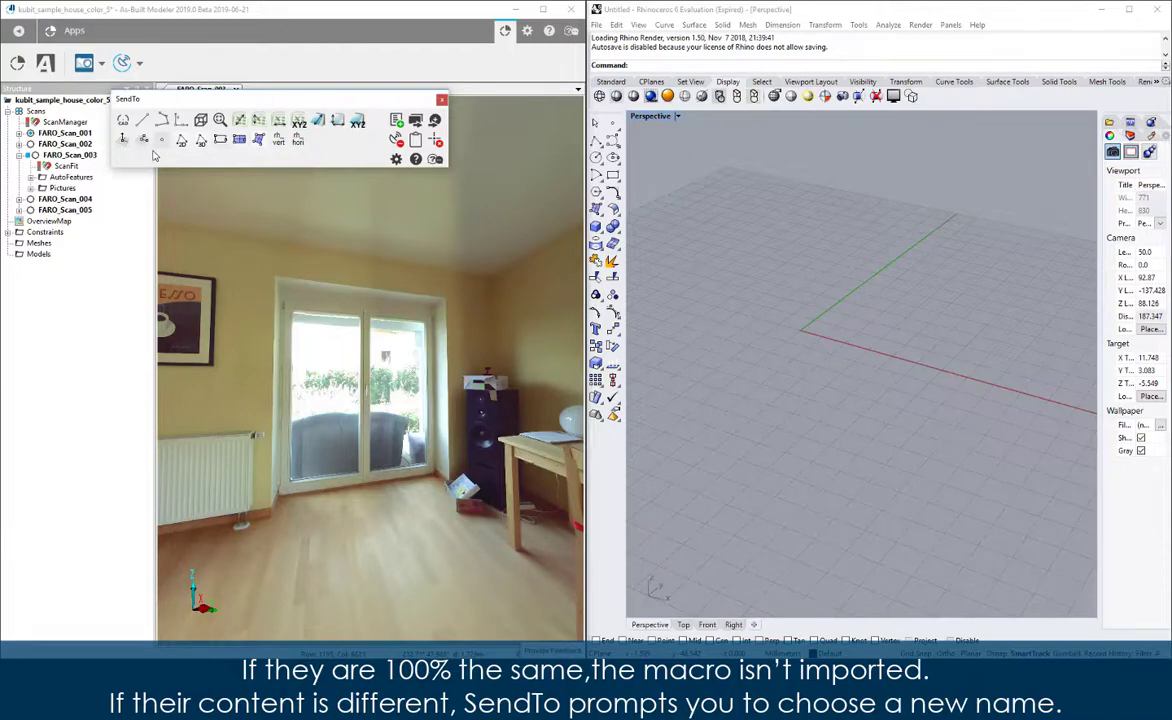
- Link SendTo to the Rhinoceros window and create a 3D plane through three scan points on the radiator wall
{"action": "left_click_drag", "start_coordinate": [396, 140], "coordinate": [725, 440]}
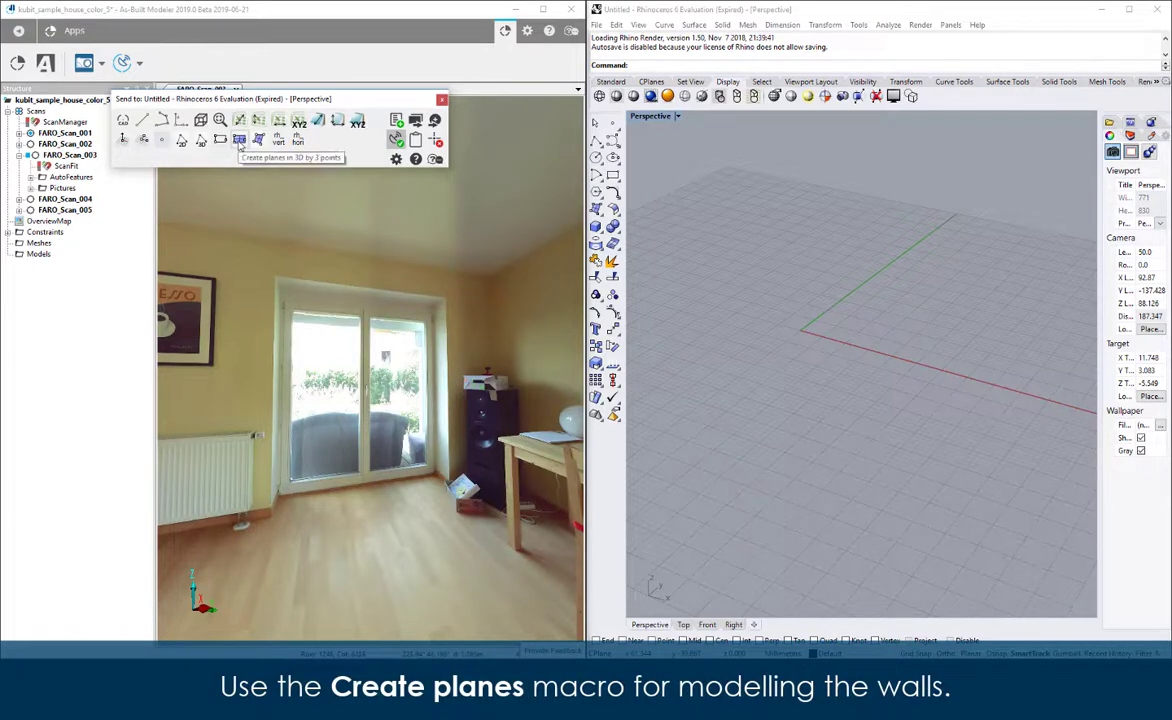
{"action": "left_click", "coordinate": [240, 141]}
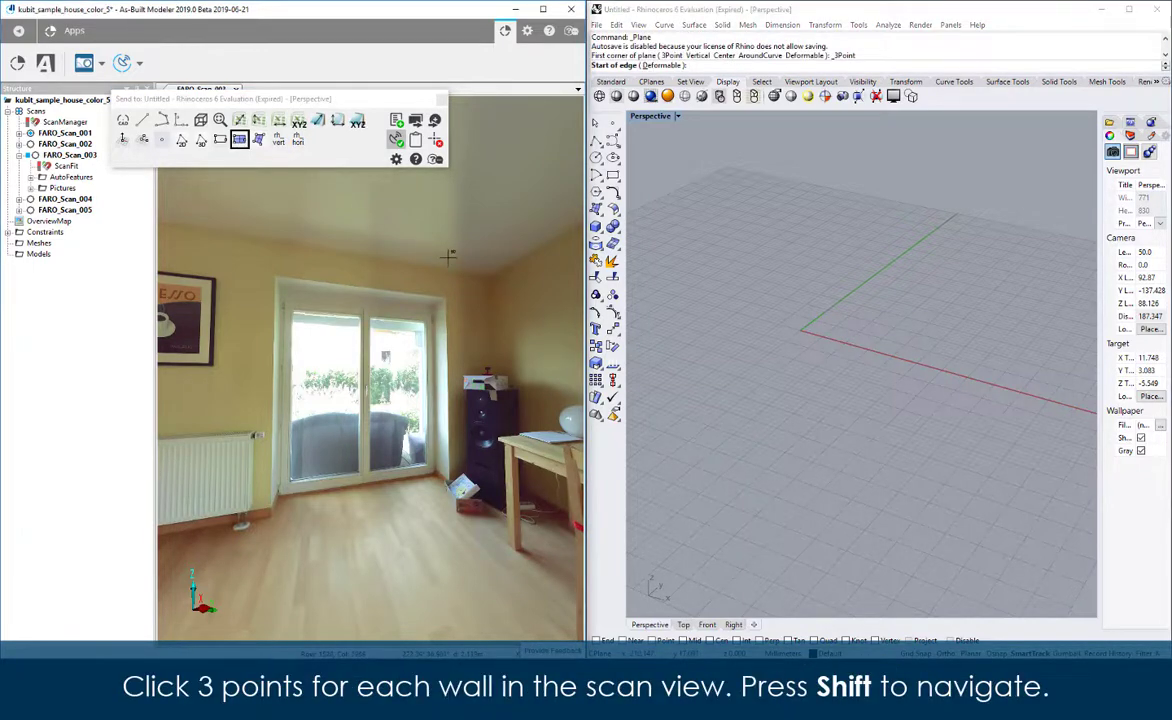
{"action": "left_click", "coordinate": [480, 284]}
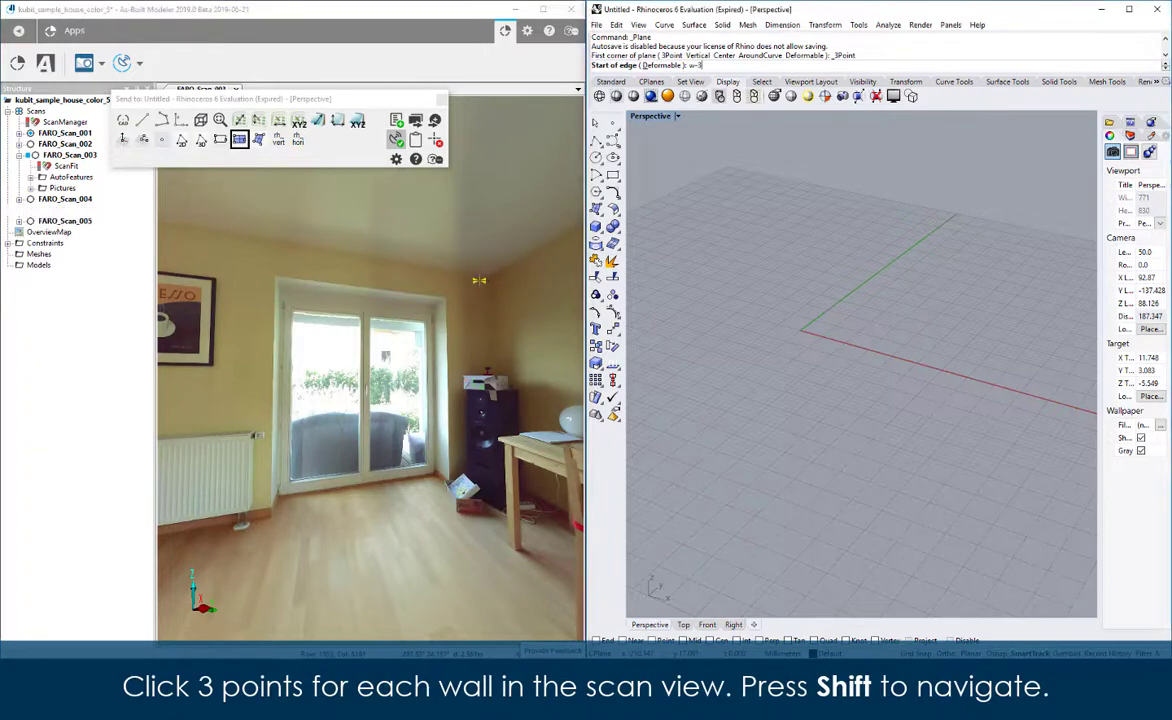
{"action": "left_click_drag", "start_coordinate": [254, 268], "coordinate": [321, 275], "text": "shift"}
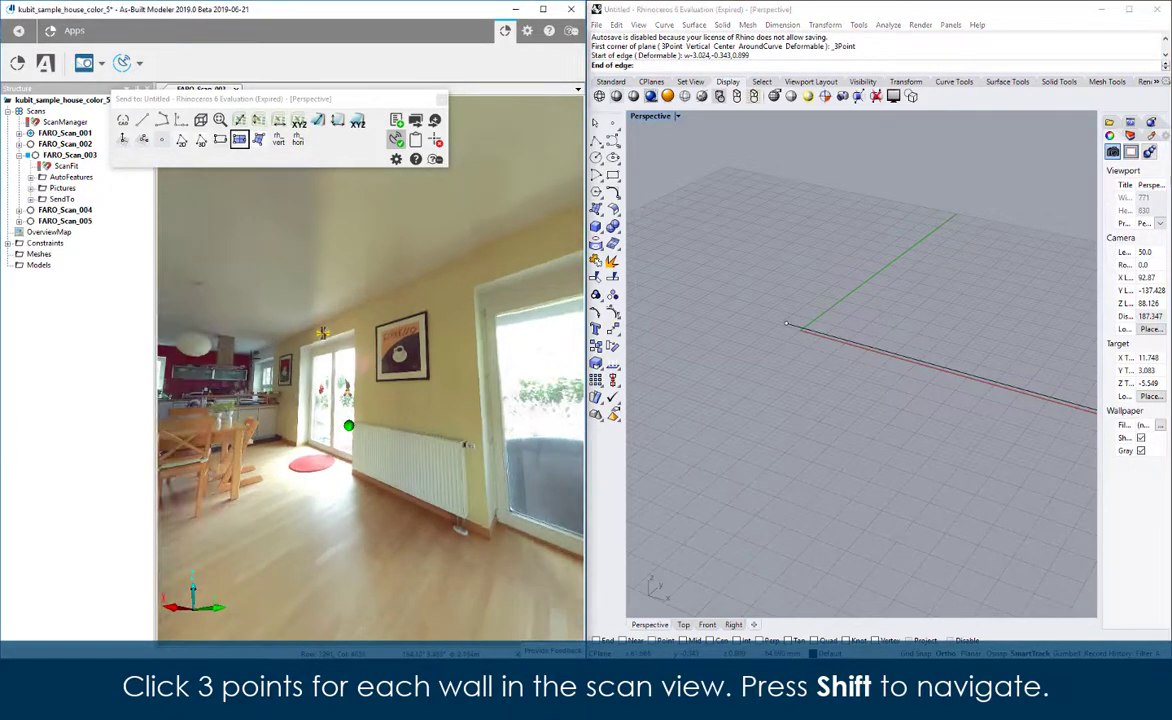
{"action": "left_click", "coordinate": [252, 357]}
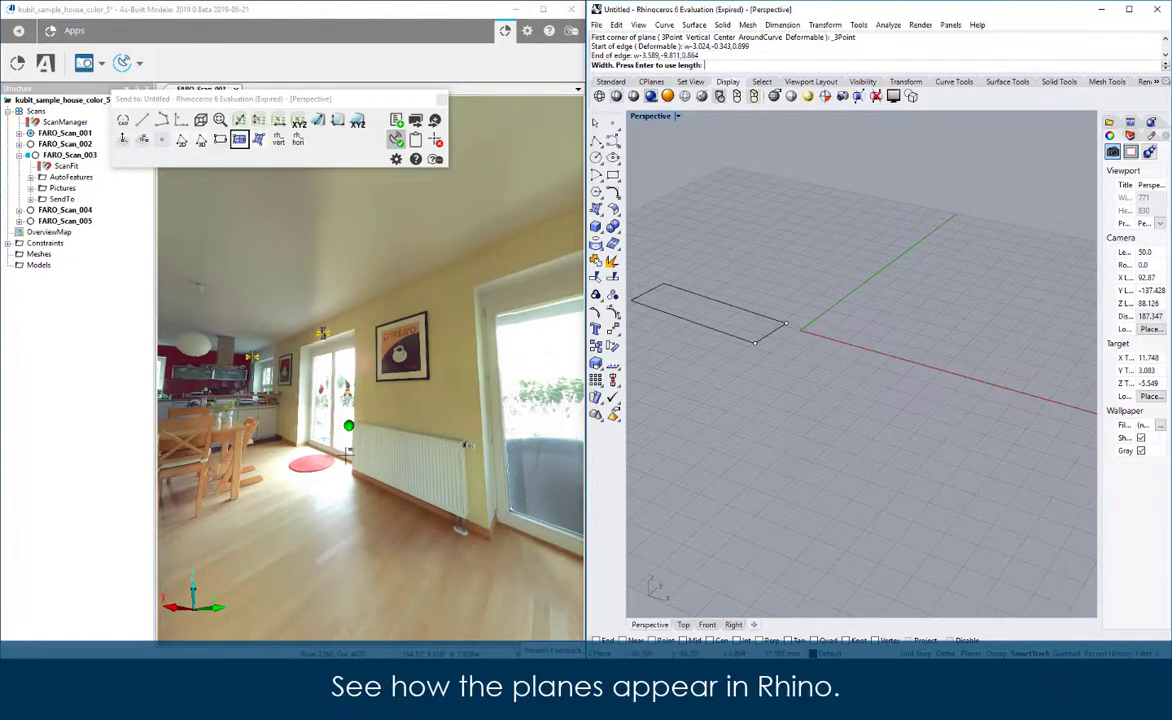
{"action": "left_click", "coordinate": [479, 521]}
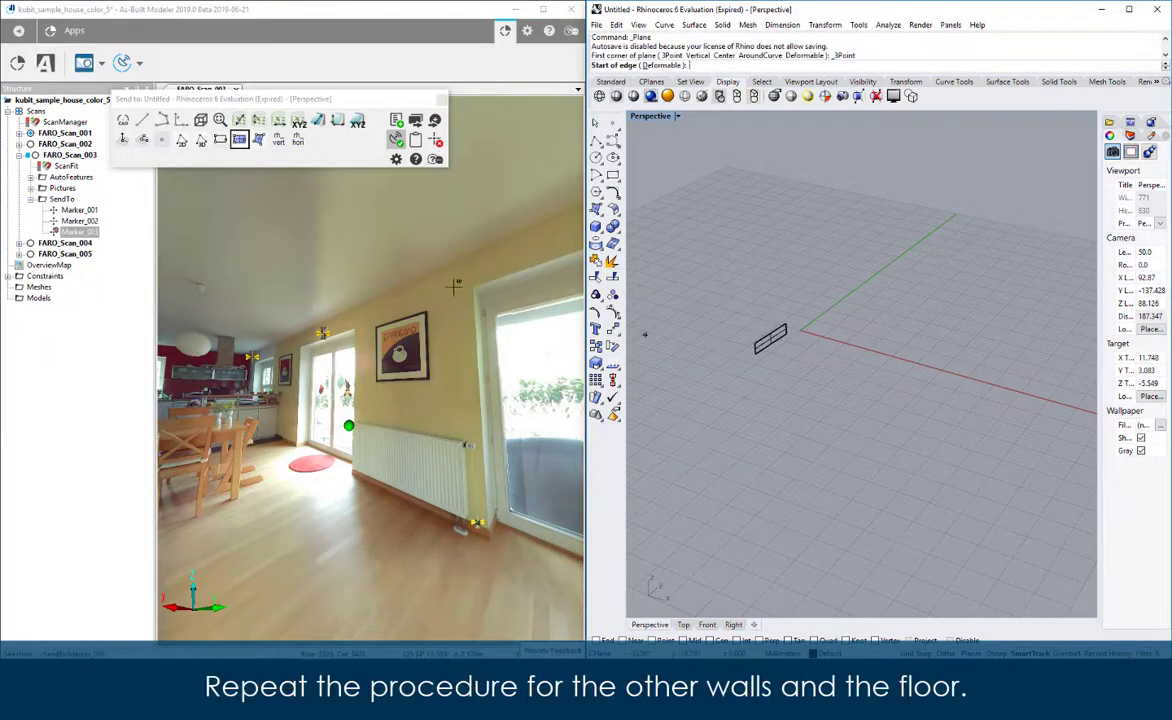
- Create three-point planes from the scan for the kitchen wall, the remaining walls and the floor, and end the plane command
{"action": "middle_click_drag", "start_coordinate": [271, 344], "coordinate": [372, 351]}
{"action": "scroll", "coordinate": [290, 348], "scroll_direction": "up", "scroll_amount": 3}
{"action": "left_click", "coordinate": [362, 353]}
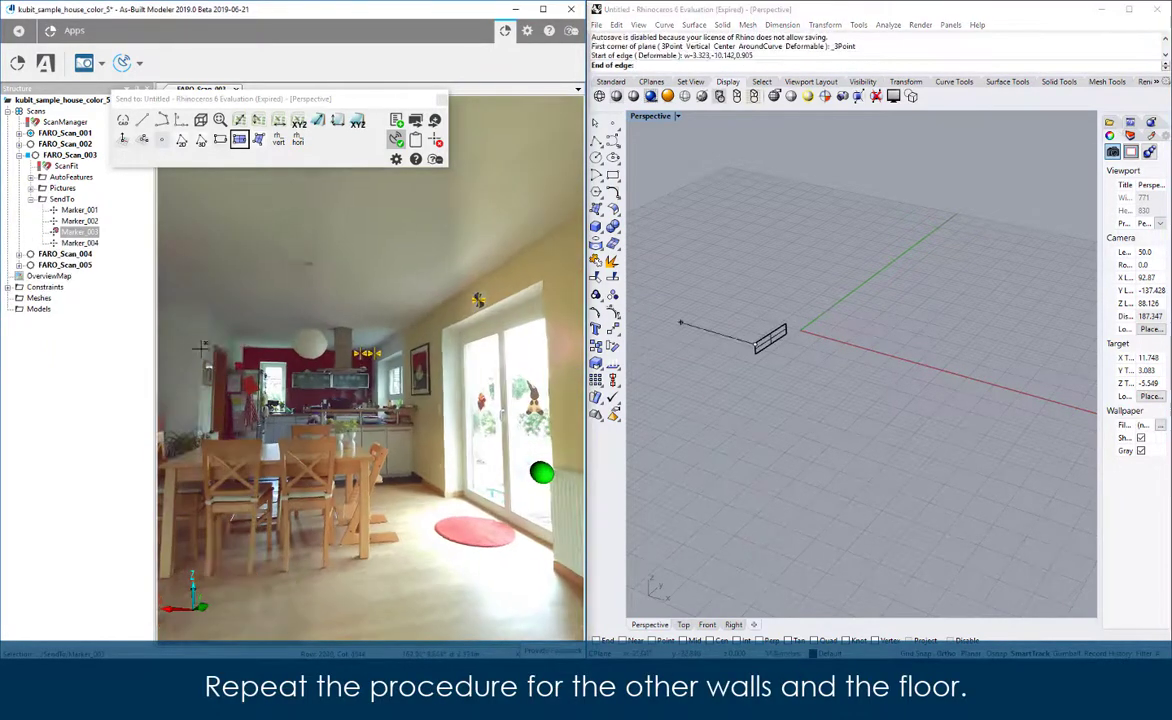
{"action": "left_click", "coordinate": [247, 348]}
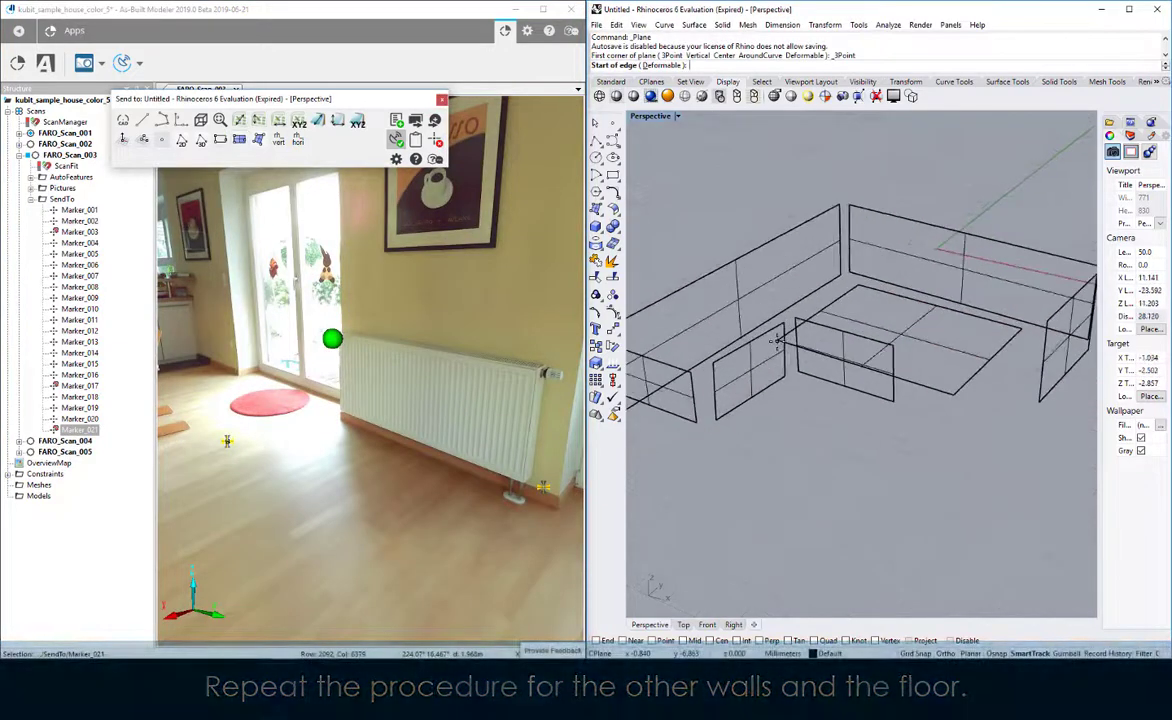
{"action": "left_click", "coordinate": [793, 345]}
{"action": "key", "text": "Escape"}
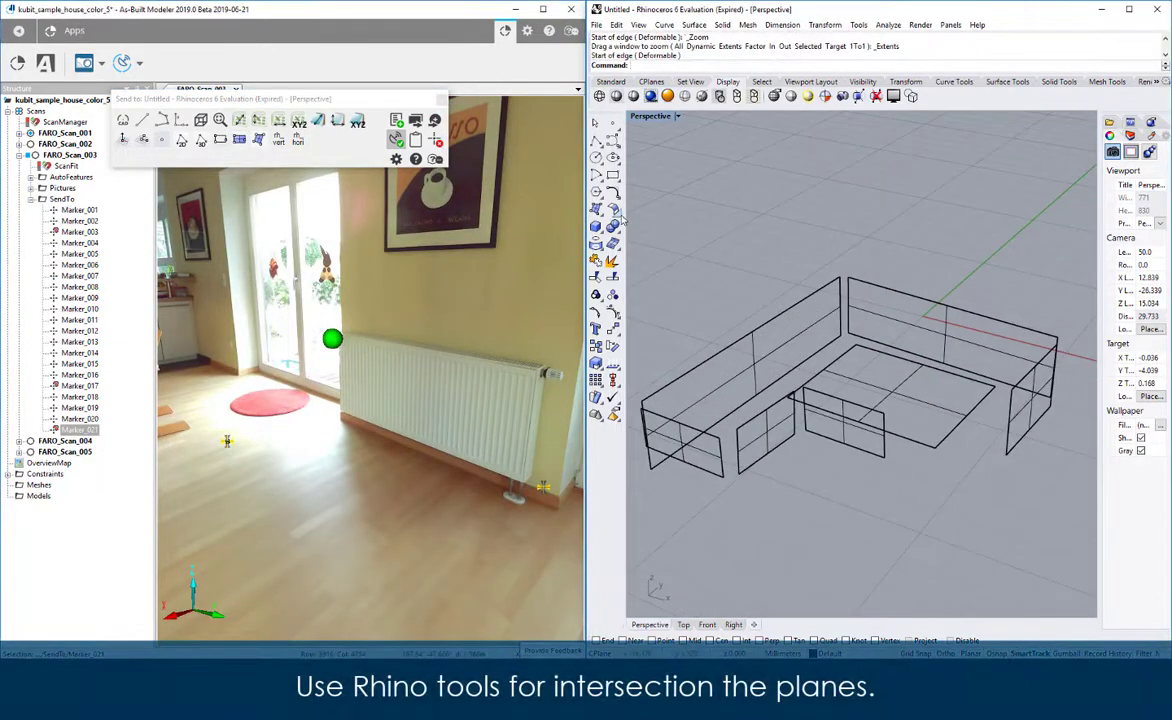
- Join neighbouring wall planes at the room's corners in Rhino with ConnectSrf
{"action": "left_click", "coordinate": [619, 215]}
{"action": "left_click", "coordinate": [632, 250]}
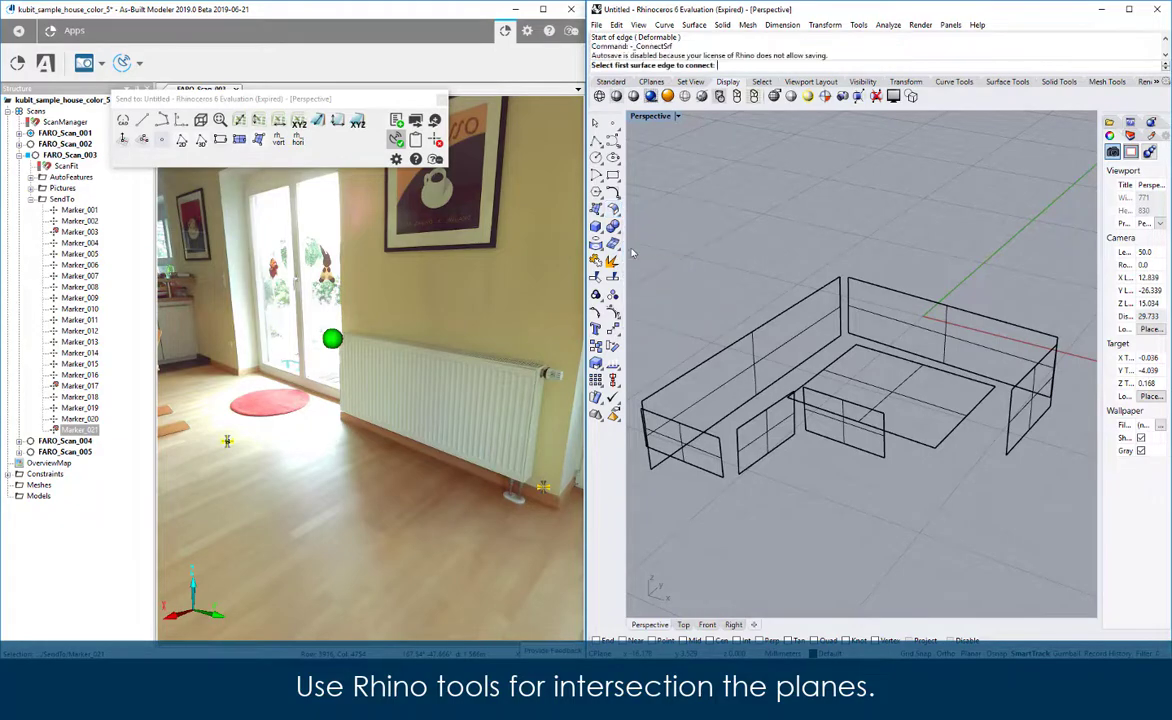
{"action": "left_click", "coordinate": [850, 299]}
{"action": "left_click", "coordinate": [840, 299]}
{"action": "right_click", "coordinate": [838, 303]}
{"action": "scroll", "coordinate": [652, 408], "scroll_direction": "up", "scroll_amount": 6}
{"action": "left_click", "coordinate": [649, 376]}
{"action": "left_click", "coordinate": [640, 390]}
{"action": "left_click", "coordinate": [814, 460]}
{"action": "left_click", "coordinate": [852, 457]}
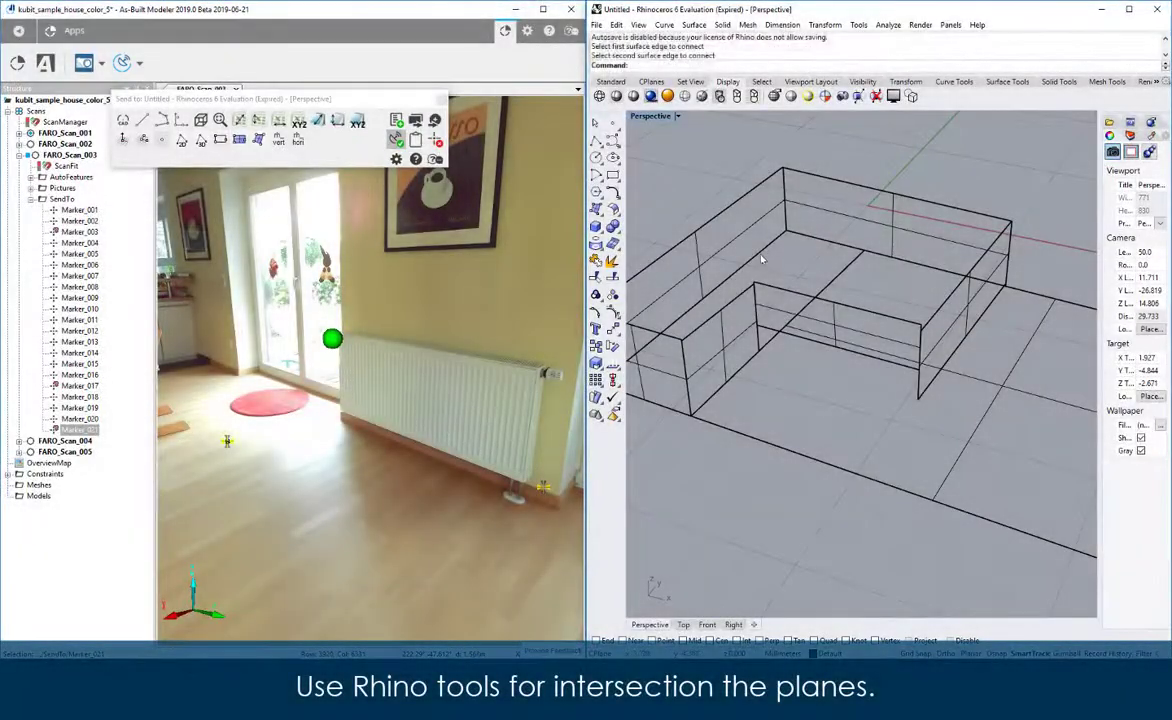
- Connect the floor plane to the lower edges of the surrounding walls with ConnectSrf
{"action": "right_click", "coordinate": [761, 259]}
{"action": "left_click", "coordinate": [761, 256]}
{"action": "left_click", "coordinate": [819, 295]}
{"action": "right_click", "coordinate": [819, 297]}
{"action": "left_click", "coordinate": [819, 342]}
{"action": "left_click", "coordinate": [803, 455]}
{"action": "right_click", "coordinate": [703, 394]}
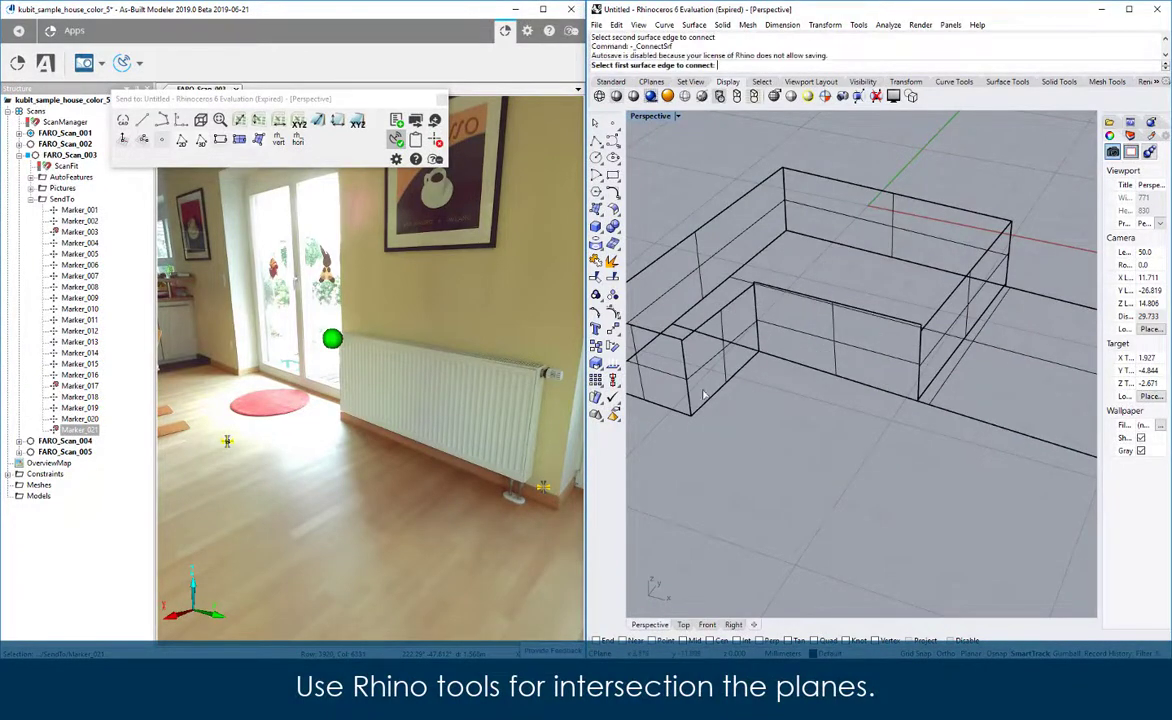
{"action": "left_click", "coordinate": [684, 328]}
{"action": "left_click", "coordinate": [686, 415]}
- Set the Perspective viewport to Shaded display and undo the last drag
{"action": "scroll", "coordinate": [911, 440], "scroll_direction": "down", "scroll_amount": 2}
{"action": "left_click", "coordinate": [615, 97]}
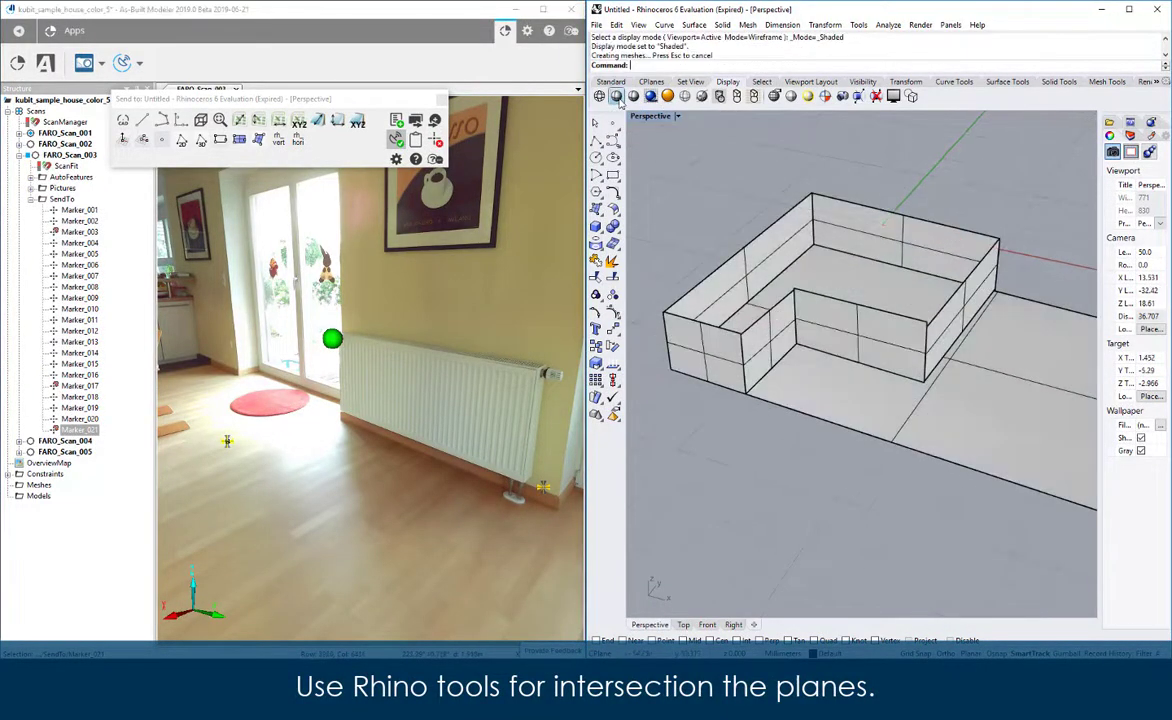
{"action": "key", "text": "ctrl+z"}
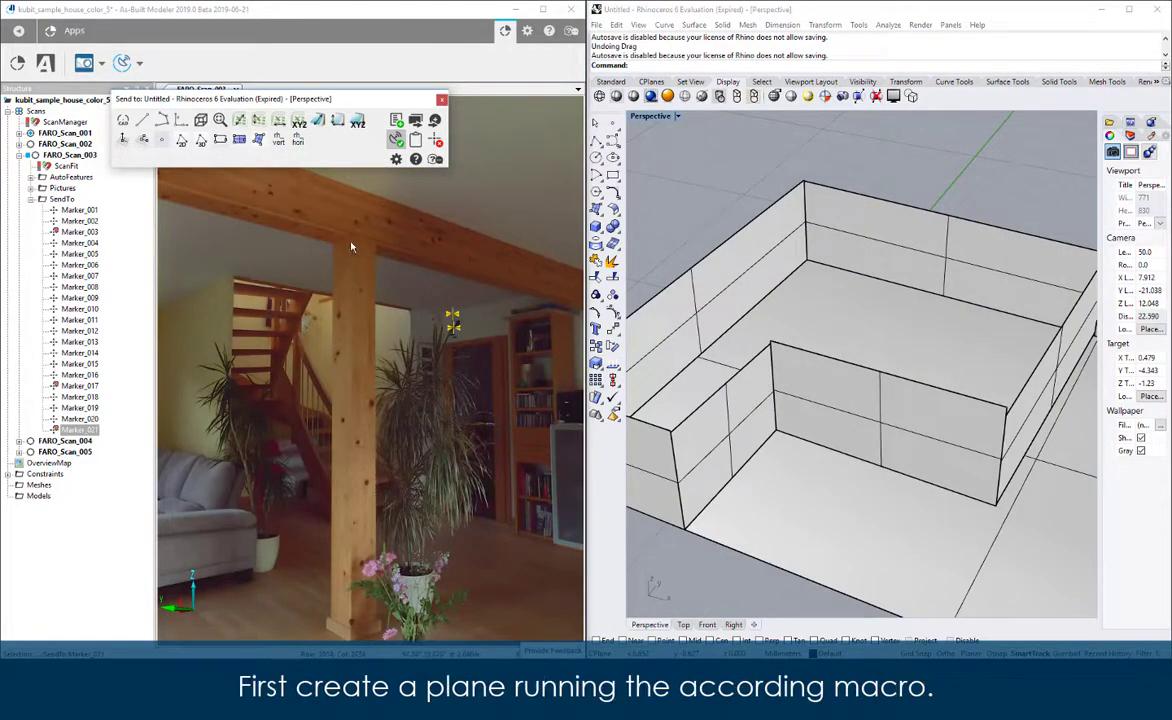
- Create a three-point plane on the wooden column and extrude it with ExtrudeSrf, taking the distance from two column-edge points with the rh_horizontal macro
{"action": "left_click", "coordinate": [239, 139]}
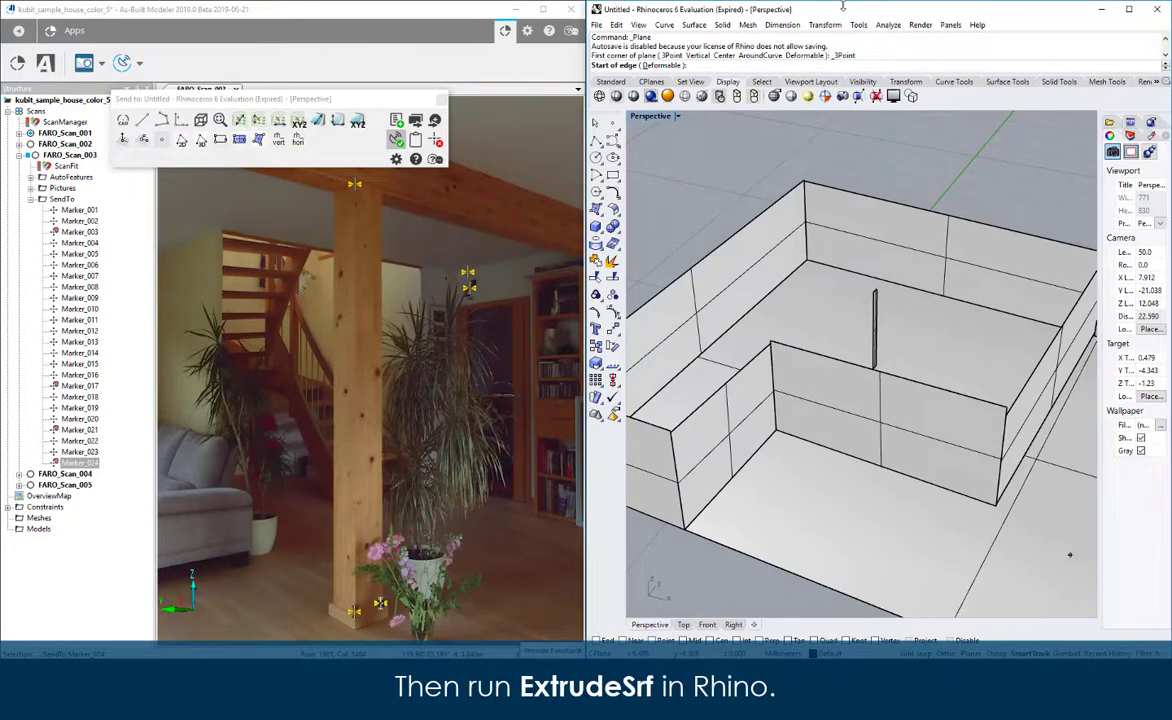
{"action": "key", "text": "Escape"}
{"action": "type", "text": "ExtrudeSrf"}
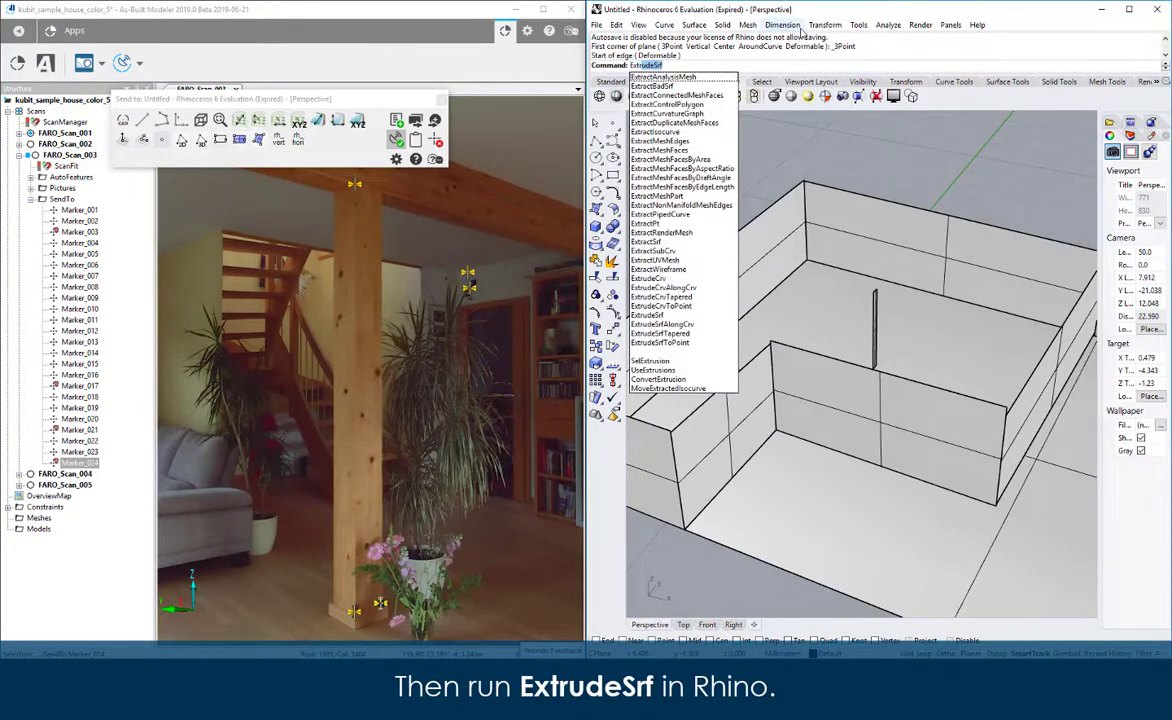
{"action": "key", "text": "Return"}
{"action": "left_click", "coordinate": [877, 318]}
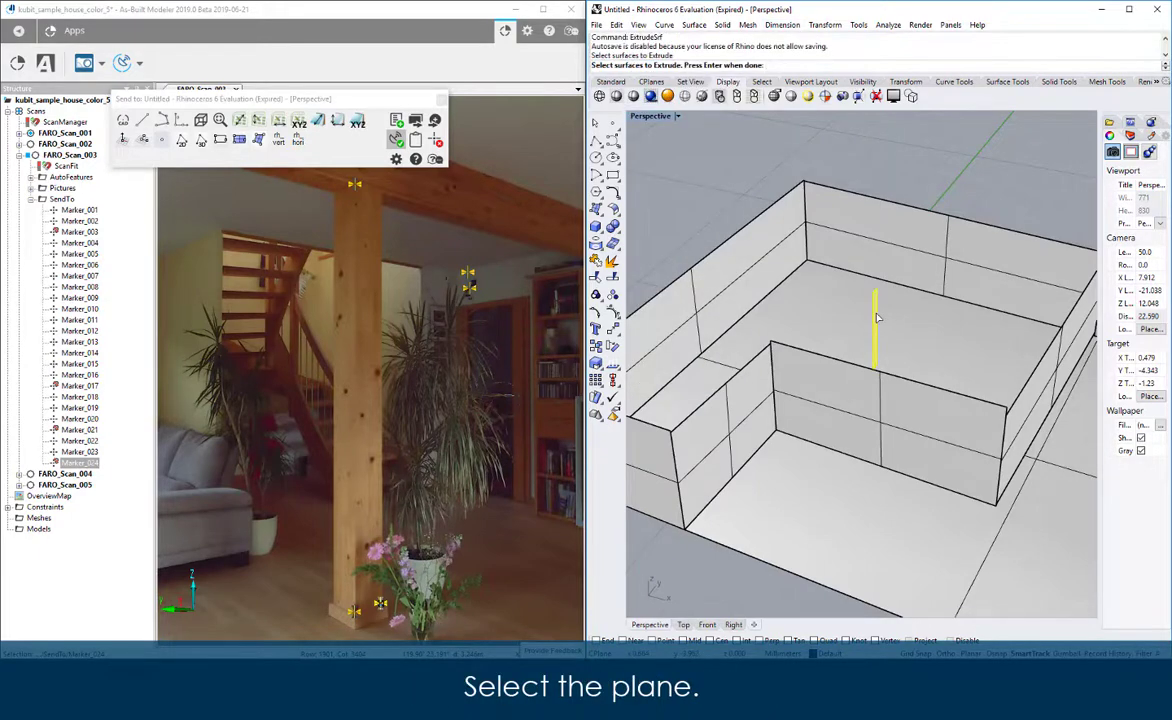
{"action": "key", "text": "Return"}
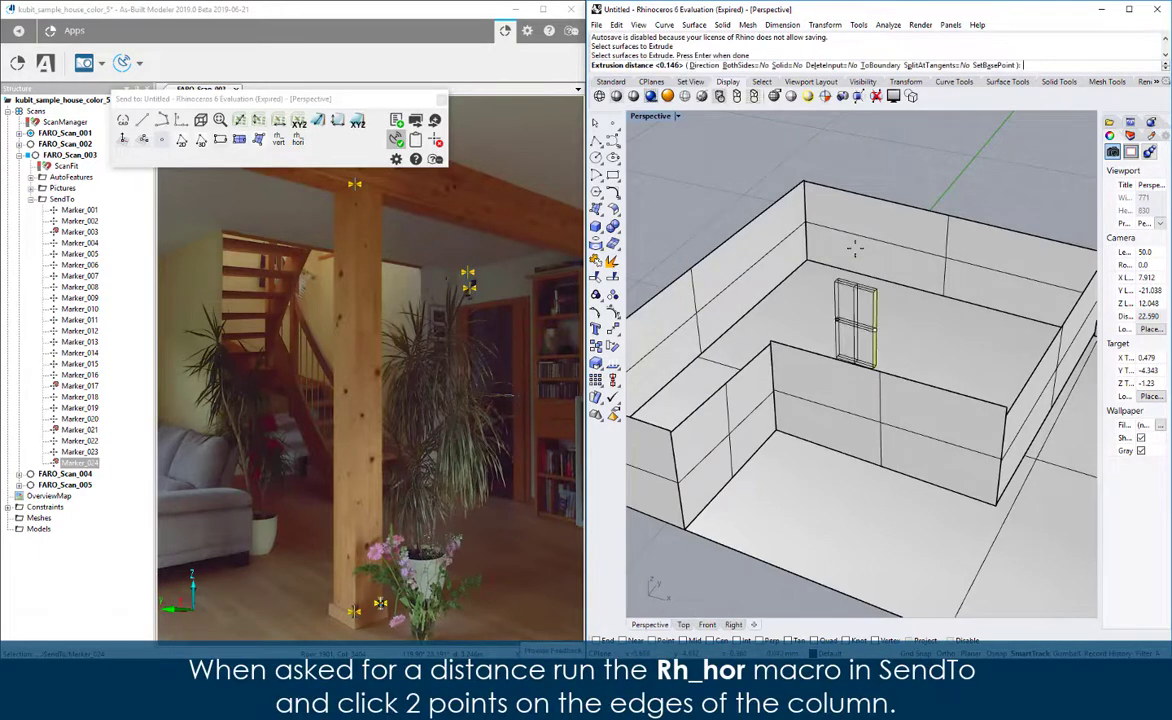
{"action": "left_click", "coordinate": [297, 143]}
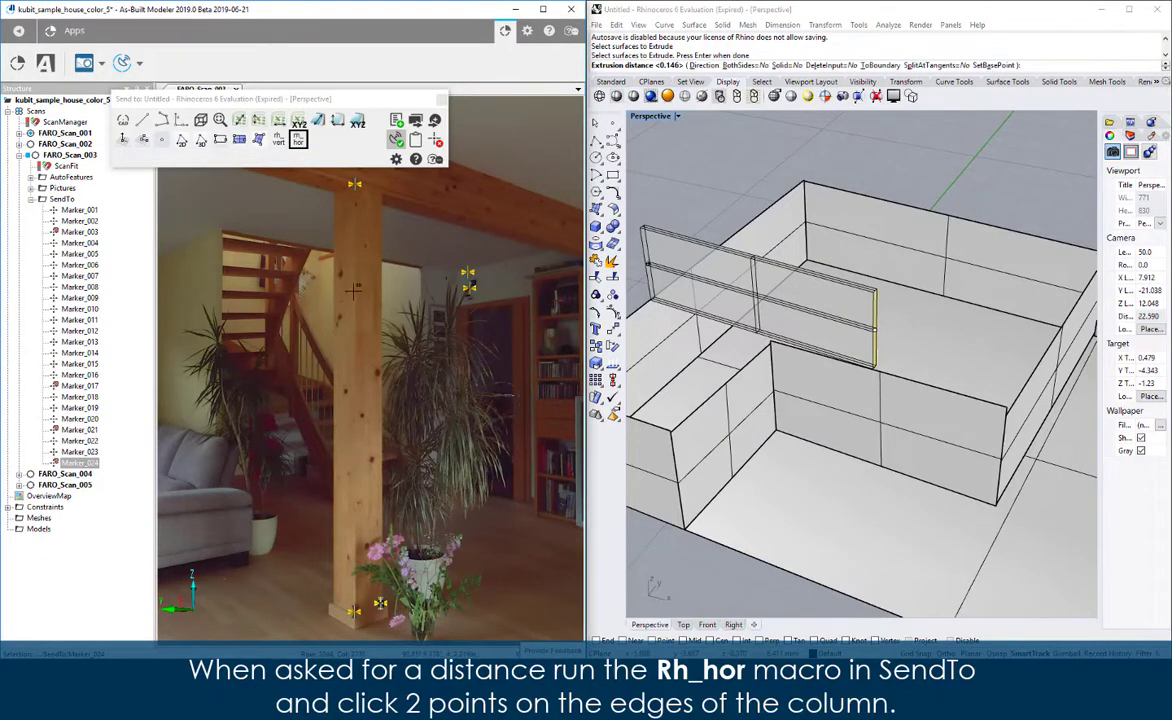
{"action": "scroll", "coordinate": [328, 296], "scroll_direction": "up", "scroll_amount": 3}
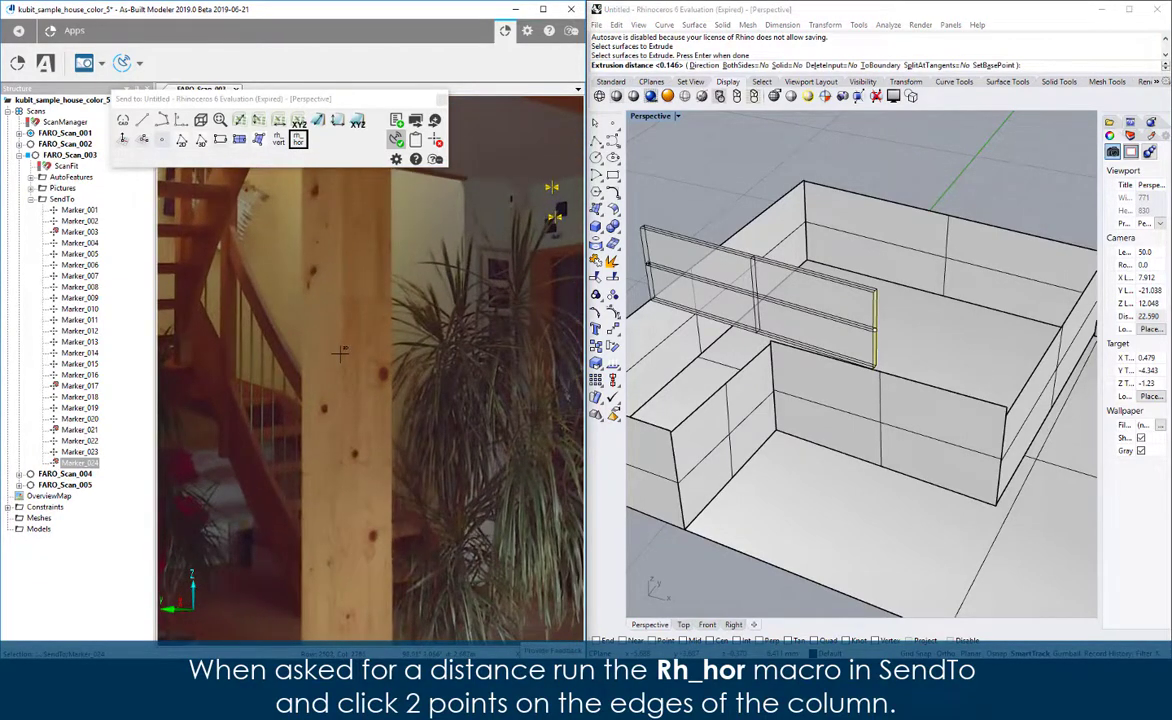
{"action": "left_click", "coordinate": [339, 353]}
{"action": "left_click", "coordinate": [302, 353]}
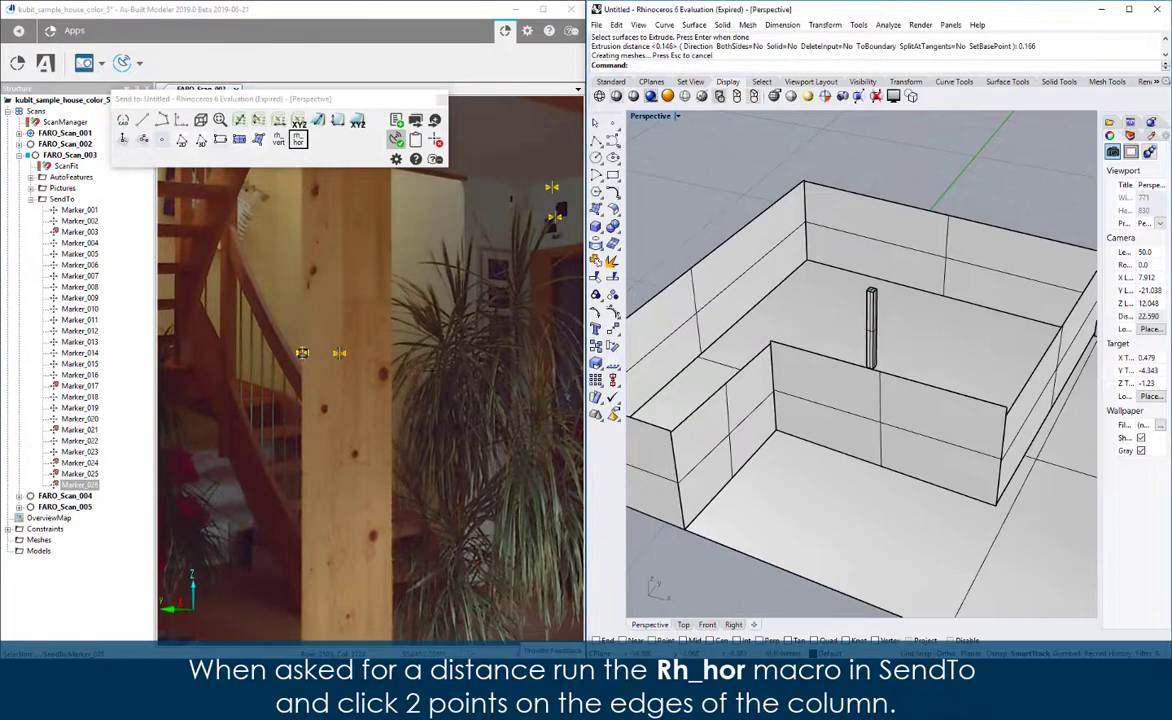
- Create a three-point plane on the side face of the horizontal ceiling beam, using scan points at both beam ends
{"action": "left_click", "coordinate": [239, 140]}
{"action": "middle_click_drag", "start_coordinate": [545, 215], "coordinate": [403, 376]}
{"action": "left_click", "coordinate": [461, 484]}
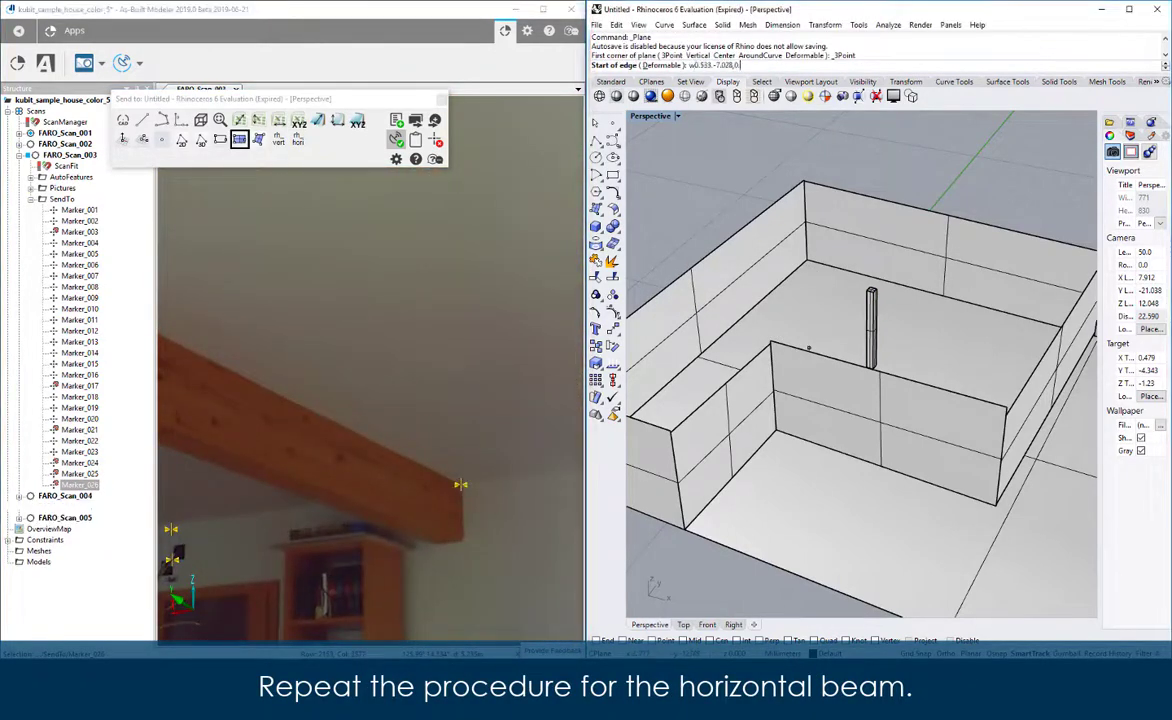
{"action": "middle_click_drag", "start_coordinate": [190, 300], "coordinate": [540, 400]}
{"action": "left_click", "coordinate": [201, 398]}
{"action": "left_click", "coordinate": [194, 488]}
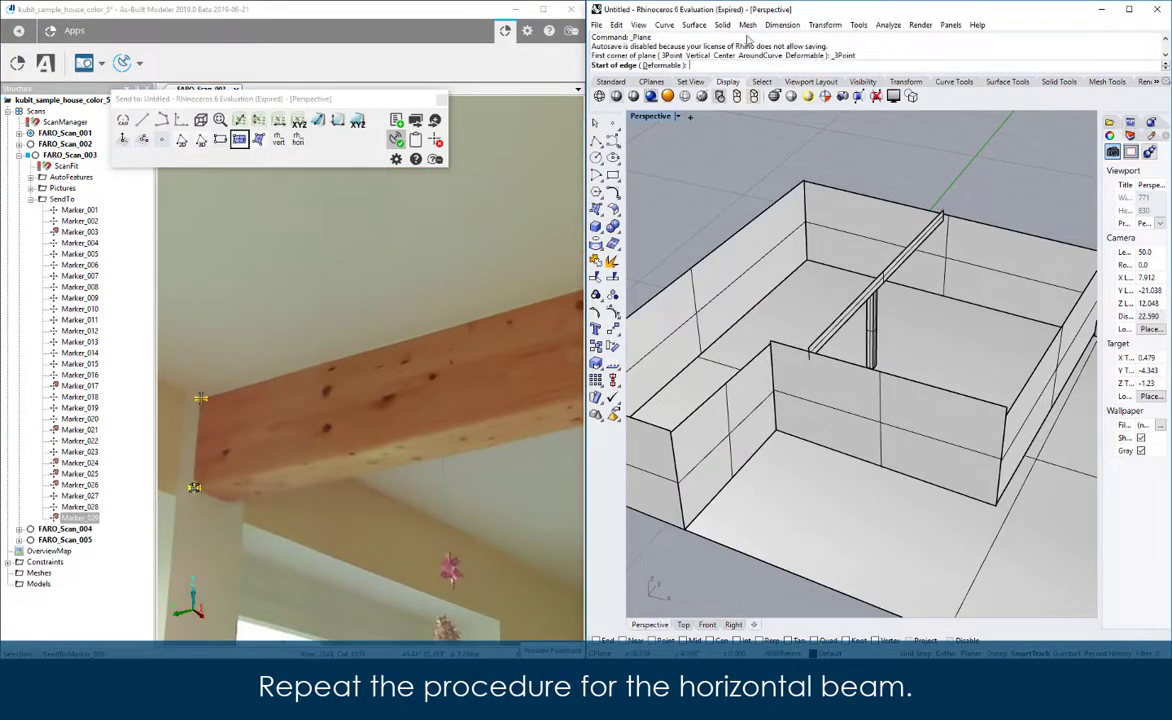
{"action": "key", "text": "Escape"}
- Extrude the beam plane into the horizontal beam with ExtrudeSrf, taking the distance from the scan with the rh_horizontal macro
{"action": "type", "text": "ExtrudeSrf"}
{"action": "key", "text": "Return"}
{"action": "left_click", "coordinate": [902, 259]}
{"action": "key", "text": "Return"}
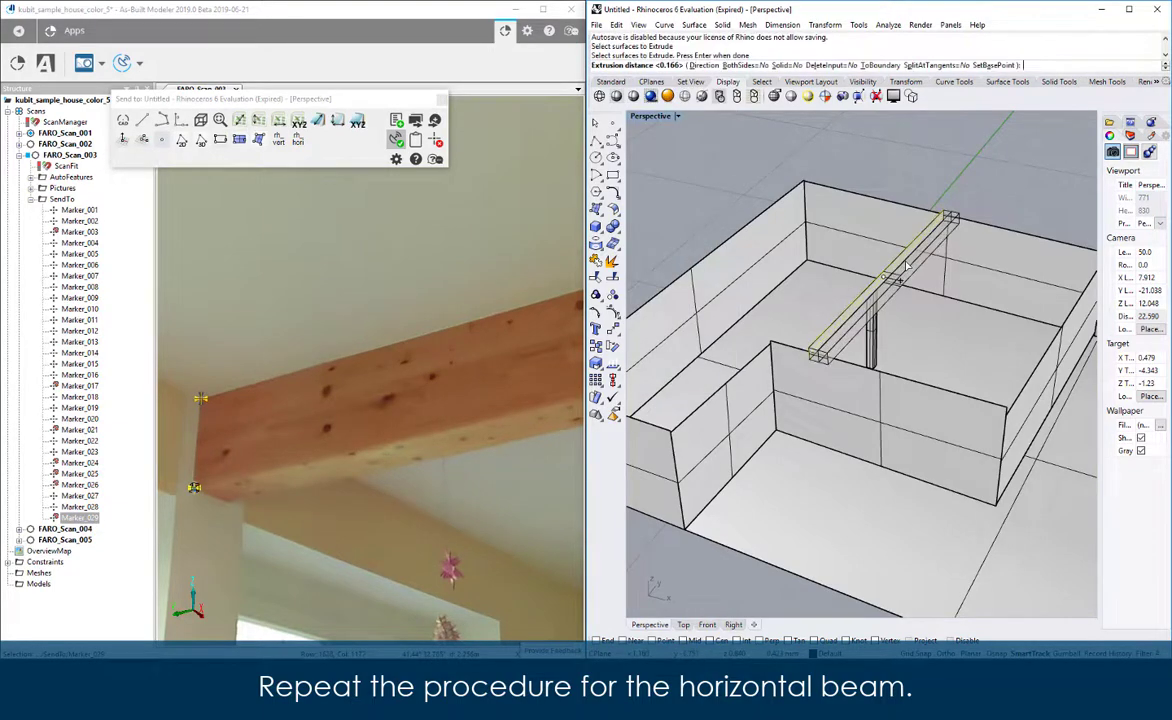
{"action": "left_click", "coordinate": [298, 140]}
{"action": "scroll", "coordinate": [198, 420], "scroll_direction": "up", "scroll_amount": 3}
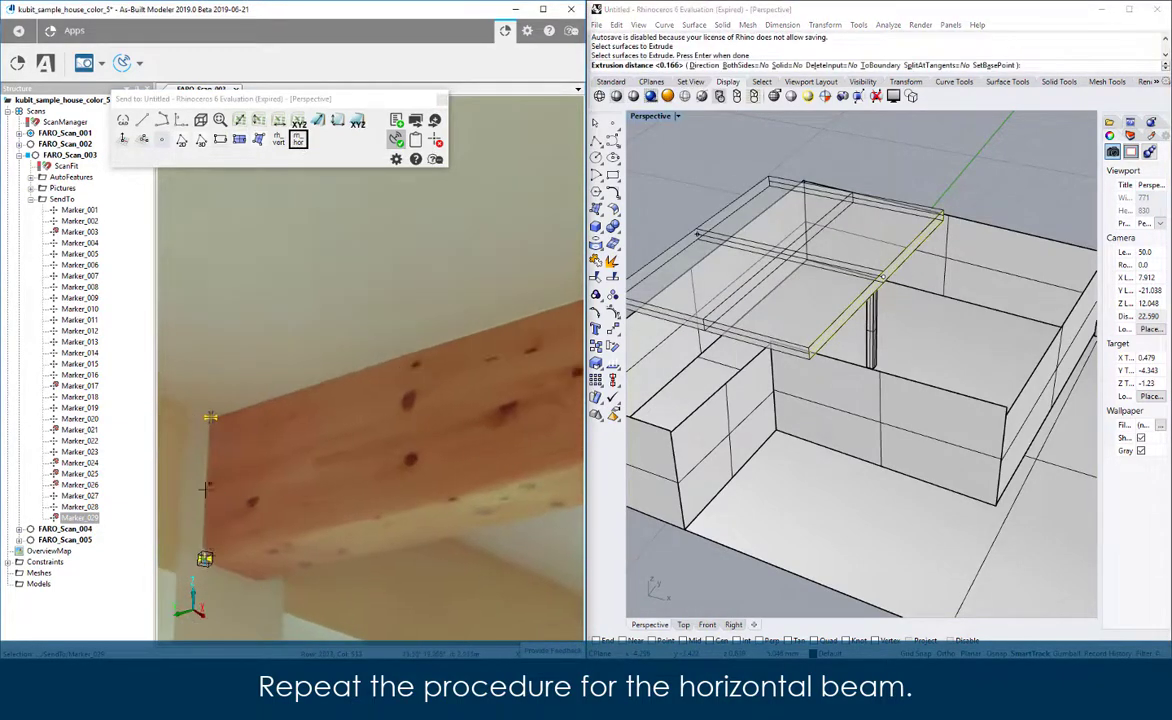
{"action": "key", "text": "Return"}
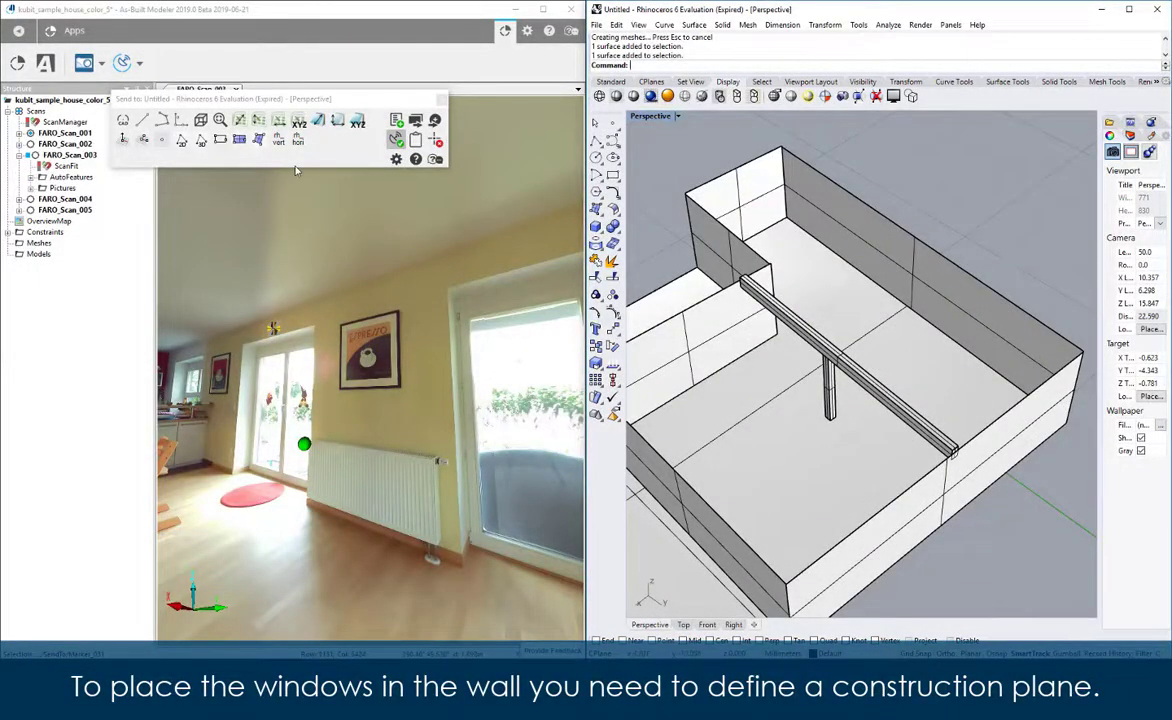
- Define a three-point construction plane on the window wall, using two scan points along its base and a third higher up for direction
{"action": "left_click", "coordinate": [267, 98]}
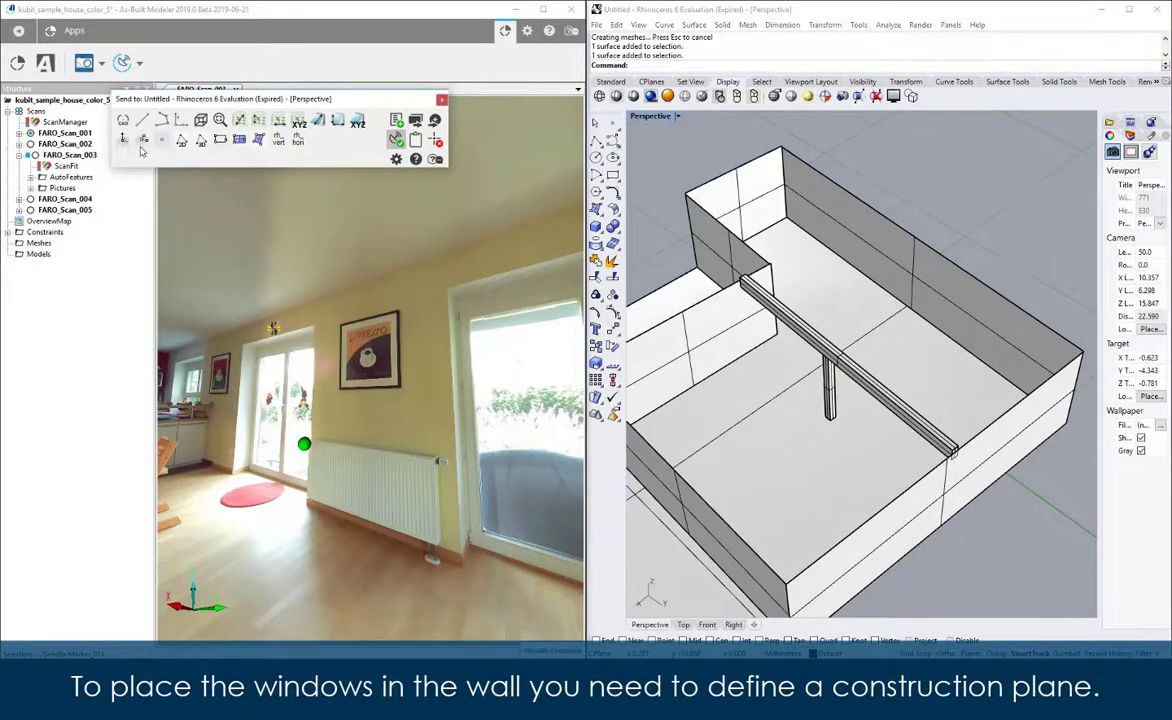
{"action": "left_click", "coordinate": [143, 142]}
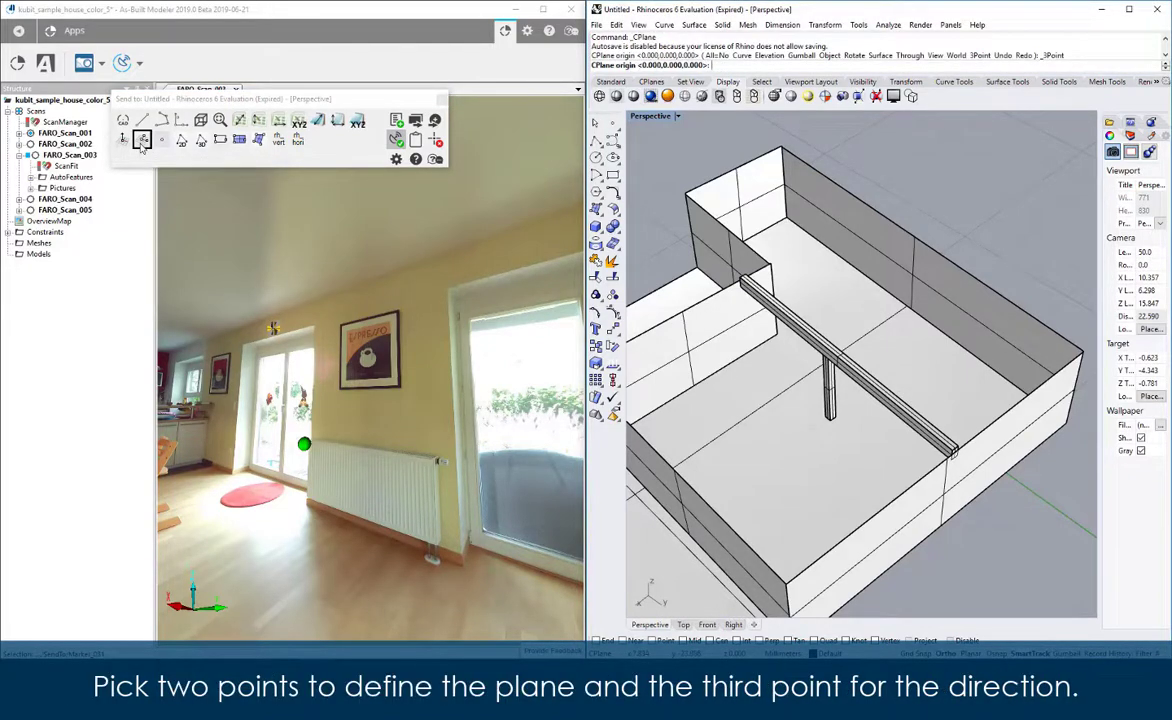
{"action": "left_click", "coordinate": [218, 462]}
{"action": "left_click_drag", "start_coordinate": [483, 476], "coordinate": [401, 490]}
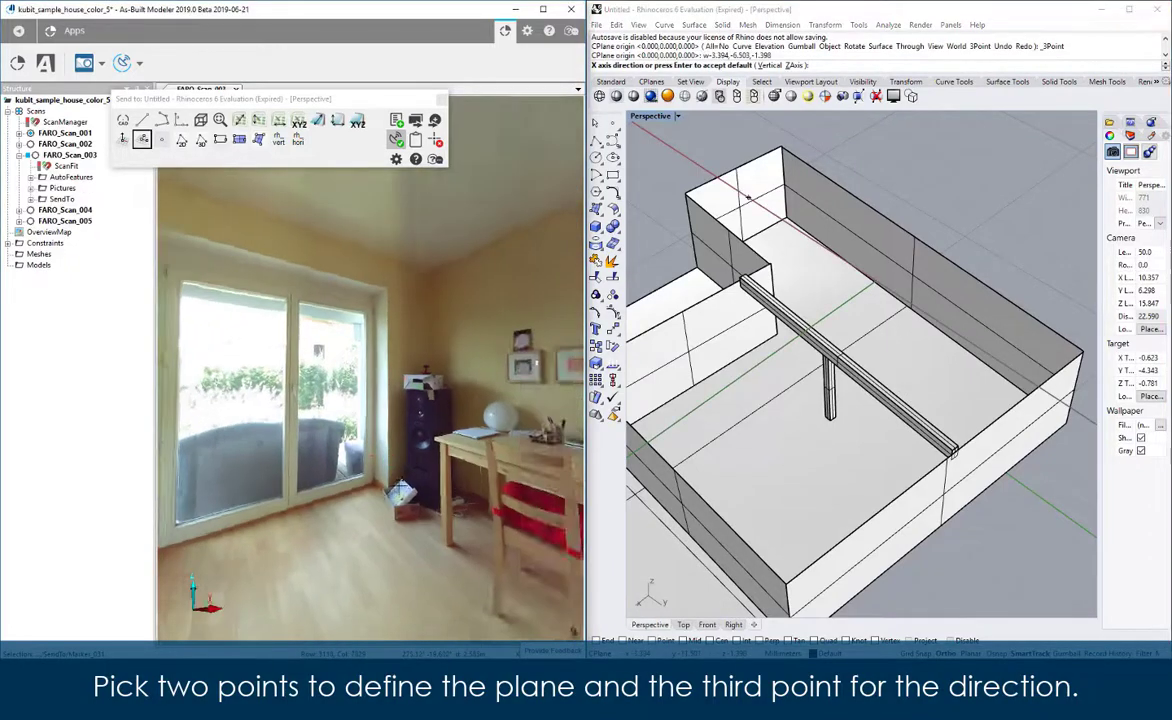
{"action": "left_click", "coordinate": [391, 486]}
{"action": "left_click", "coordinate": [394, 271]}
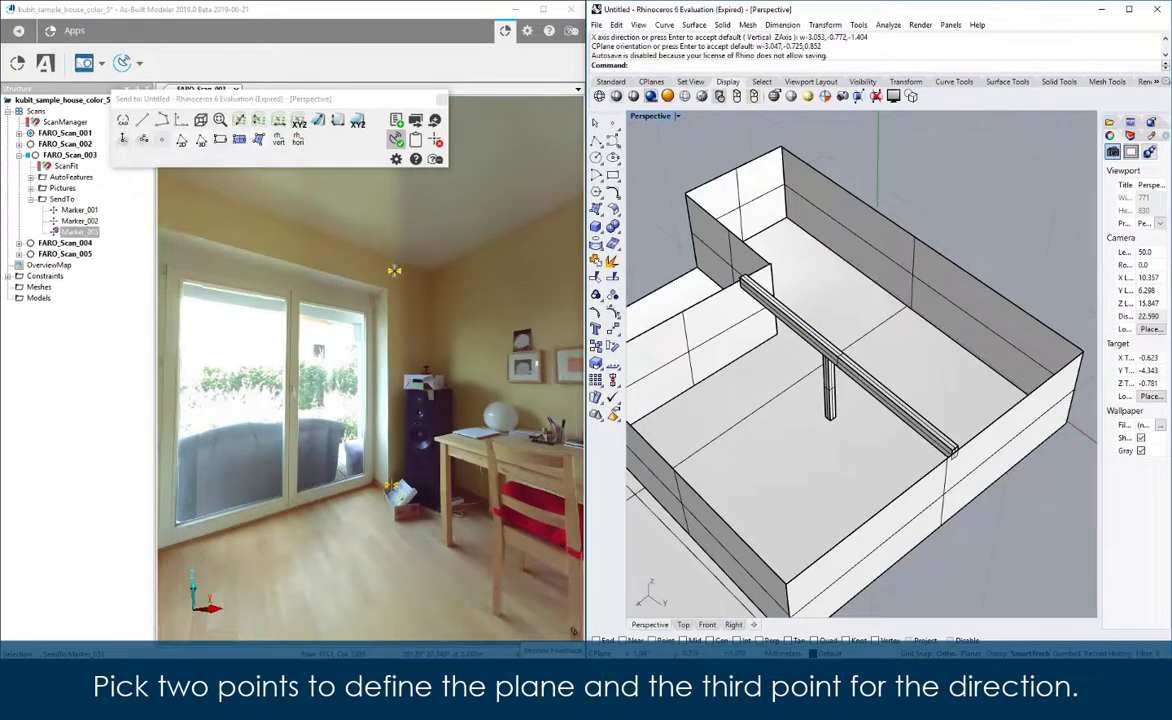
- Draw a three-point rectangle around the large window beside the desk, using its upper corners and a scan point at its base
{"action": "scroll", "coordinate": [843, 279], "scroll_direction": "down", "scroll_amount": 6}
{"action": "scroll", "coordinate": [843, 279], "scroll_direction": "up", "scroll_amount": 3}
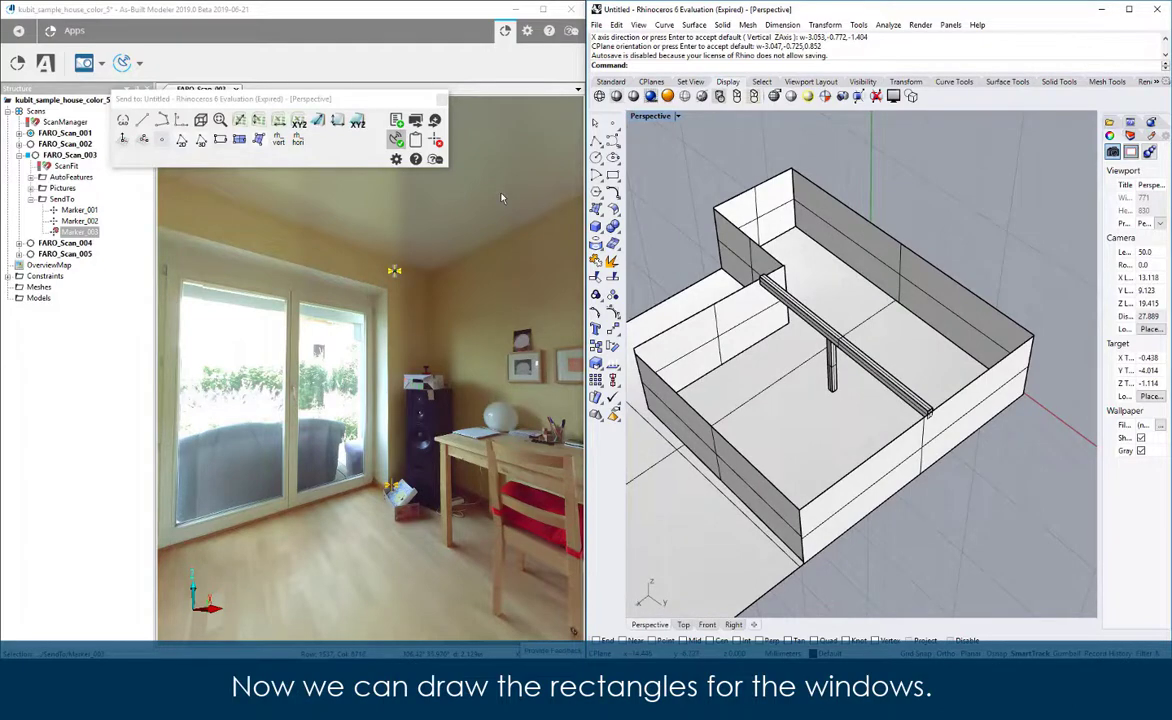
{"action": "left_click", "coordinate": [220, 139]}
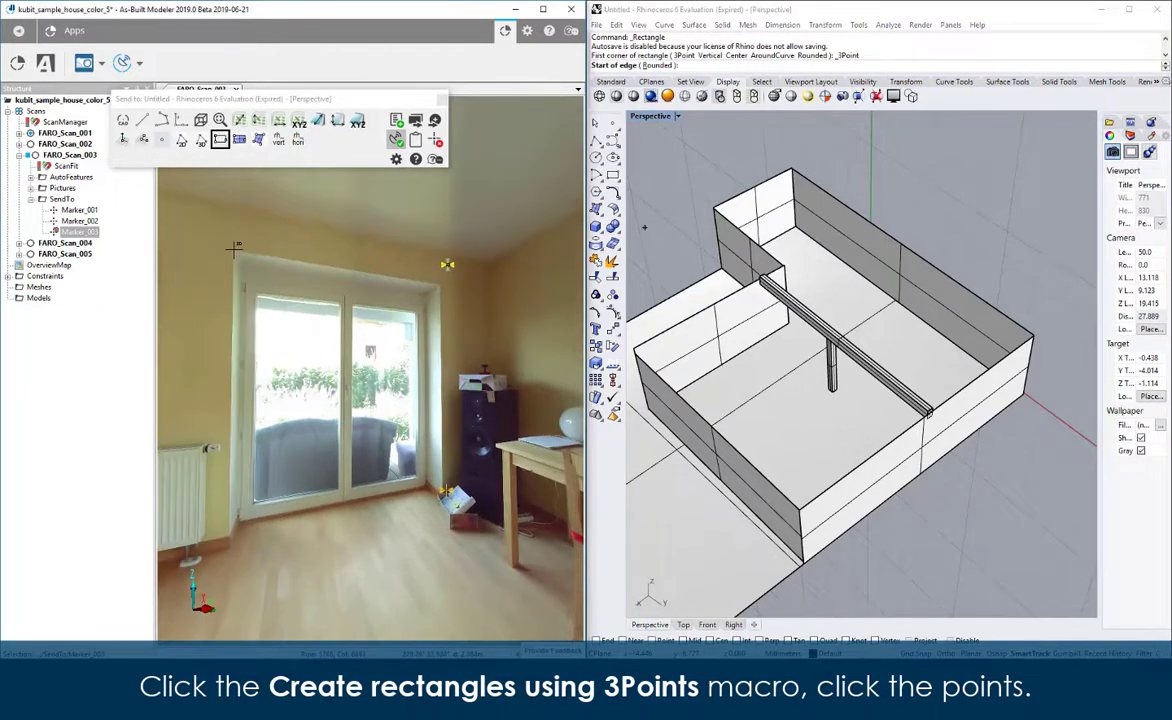
{"action": "left_click", "coordinate": [232, 249]}
{"action": "left_click", "coordinate": [440, 283]}
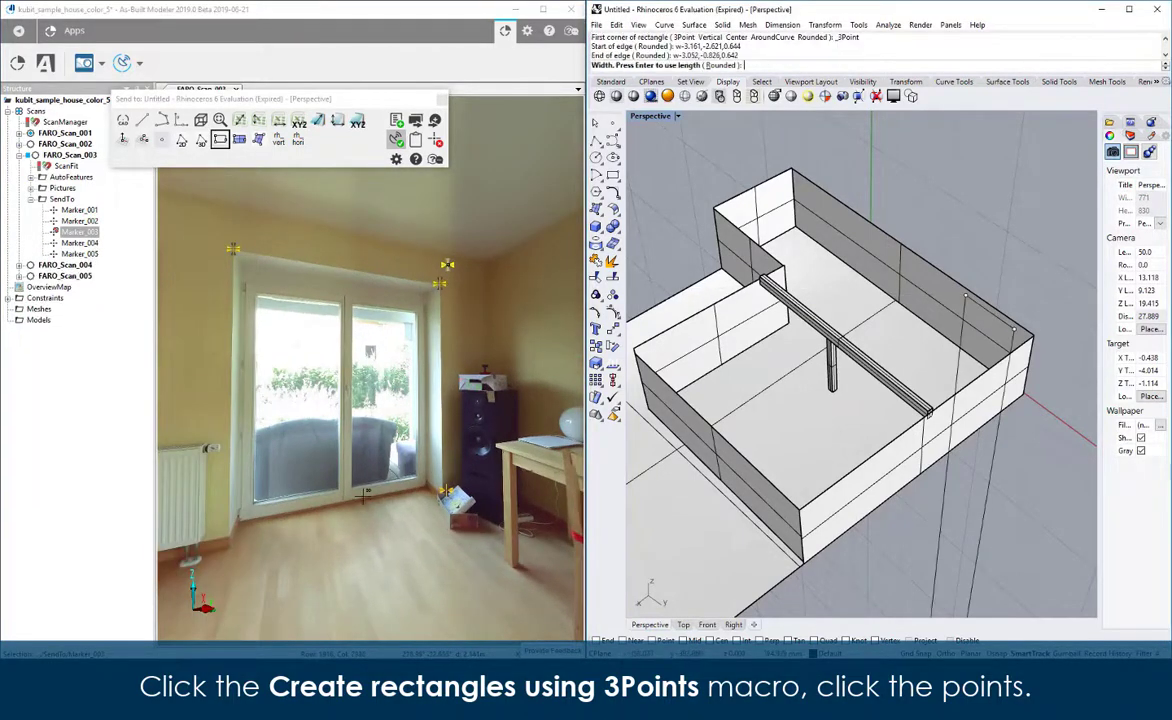
{"action": "left_click", "coordinate": [213, 499]}
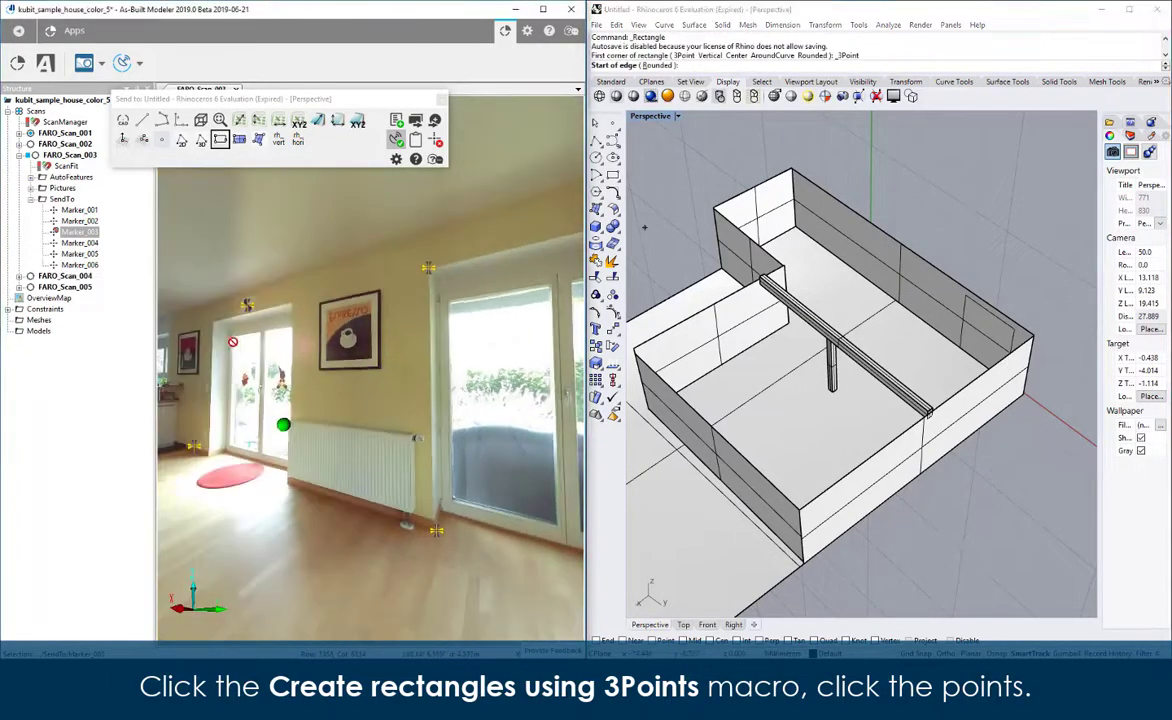
- Draw a three-point rectangle around the patio door near the red rug, starting with its two upper corners in the scan
{"action": "scroll", "coordinate": [211, 320], "scroll_direction": "up", "scroll_amount": 3}
{"action": "middle_click_drag", "start_coordinate": [211, 320], "coordinate": [272, 318]}
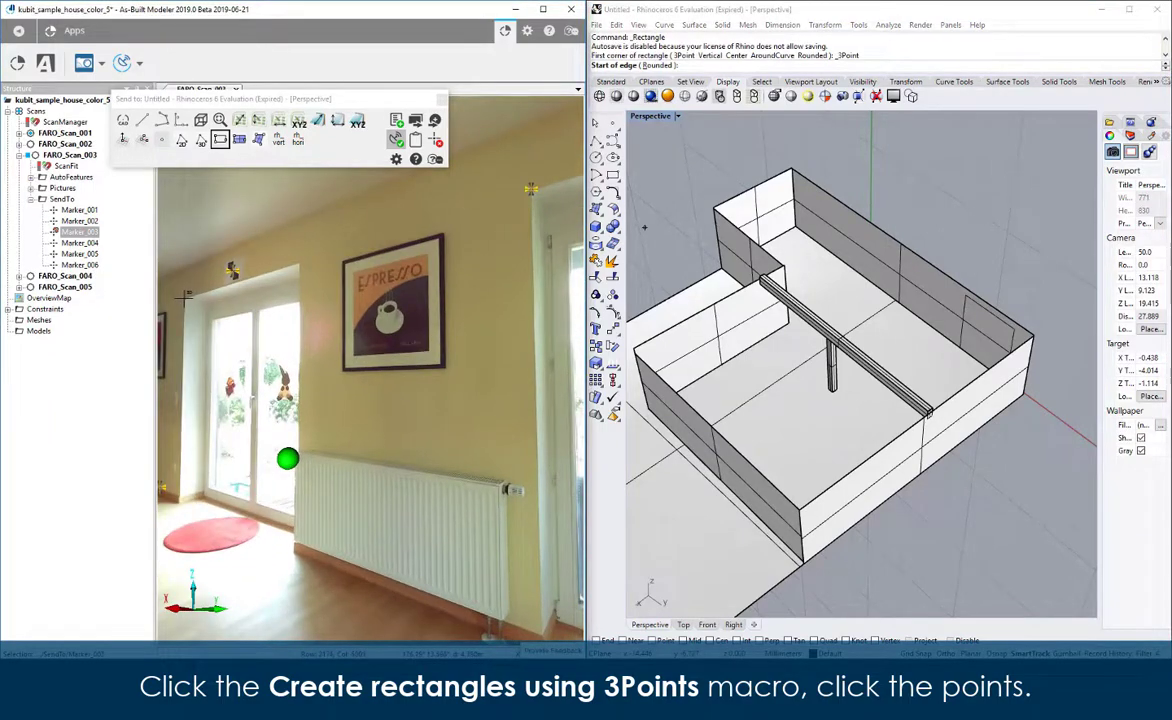
{"action": "left_click", "coordinate": [185, 296]}
{"action": "left_click", "coordinate": [298, 264]}
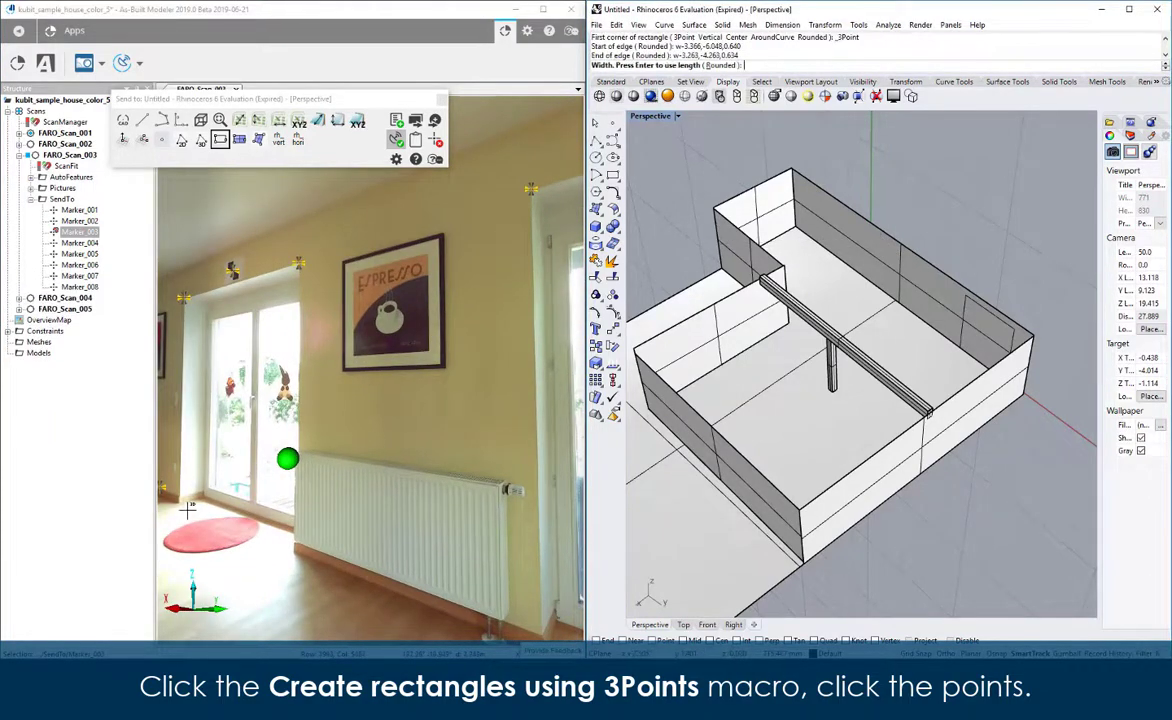
{"action": "left_click", "coordinate": [530, 188]}
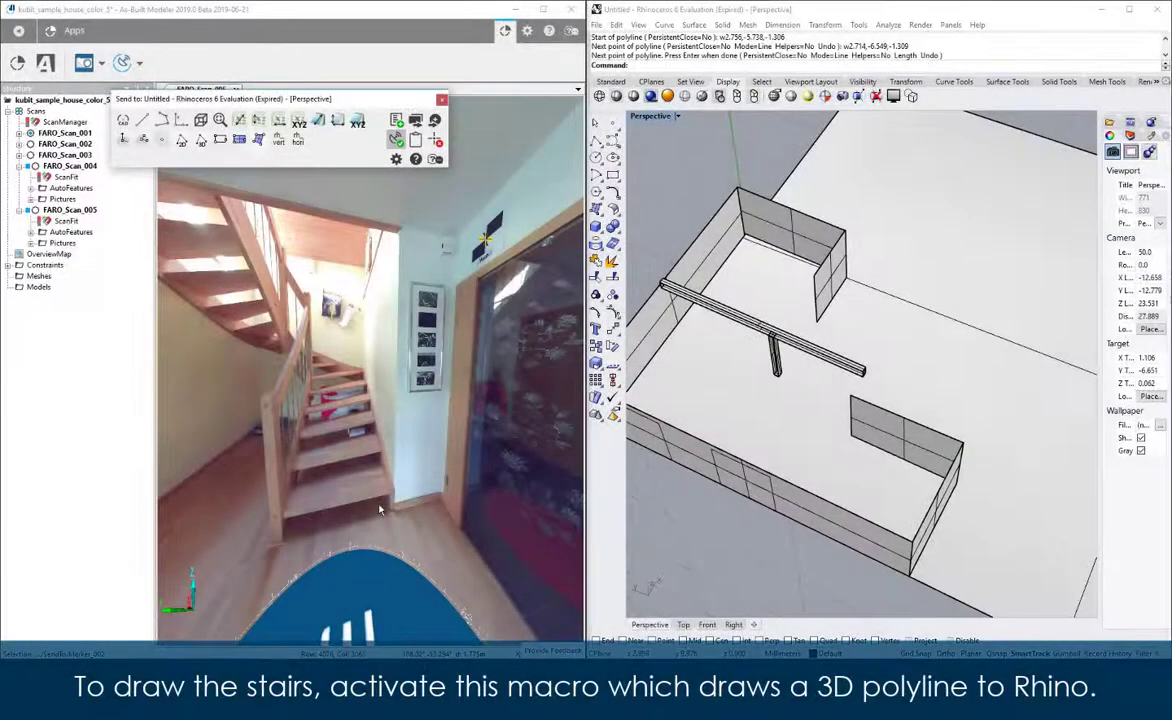
- Draw a separate 3D polyline across each of the three lowest stair steps, using two scan points per step
{"action": "left_click", "coordinate": [200, 143]}
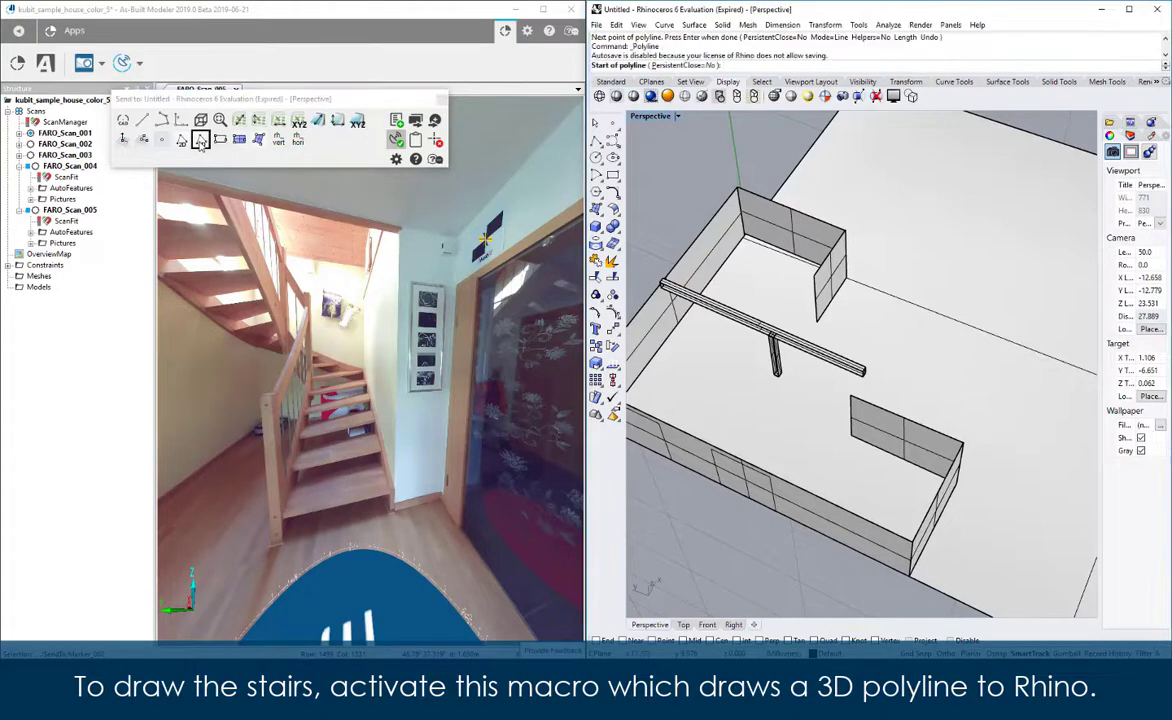
{"action": "left_click", "coordinate": [287, 515]}
{"action": "left_click", "coordinate": [385, 493]}
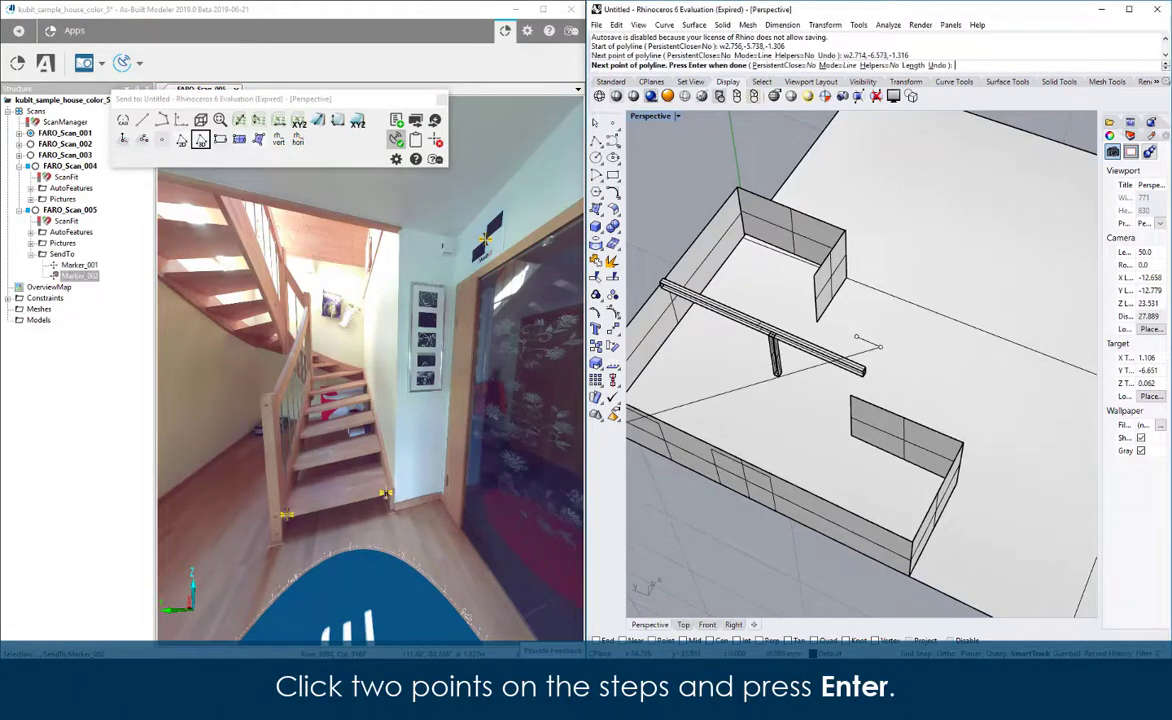
{"action": "key", "text": "Return"}
{"action": "left_click", "coordinate": [200, 141]}
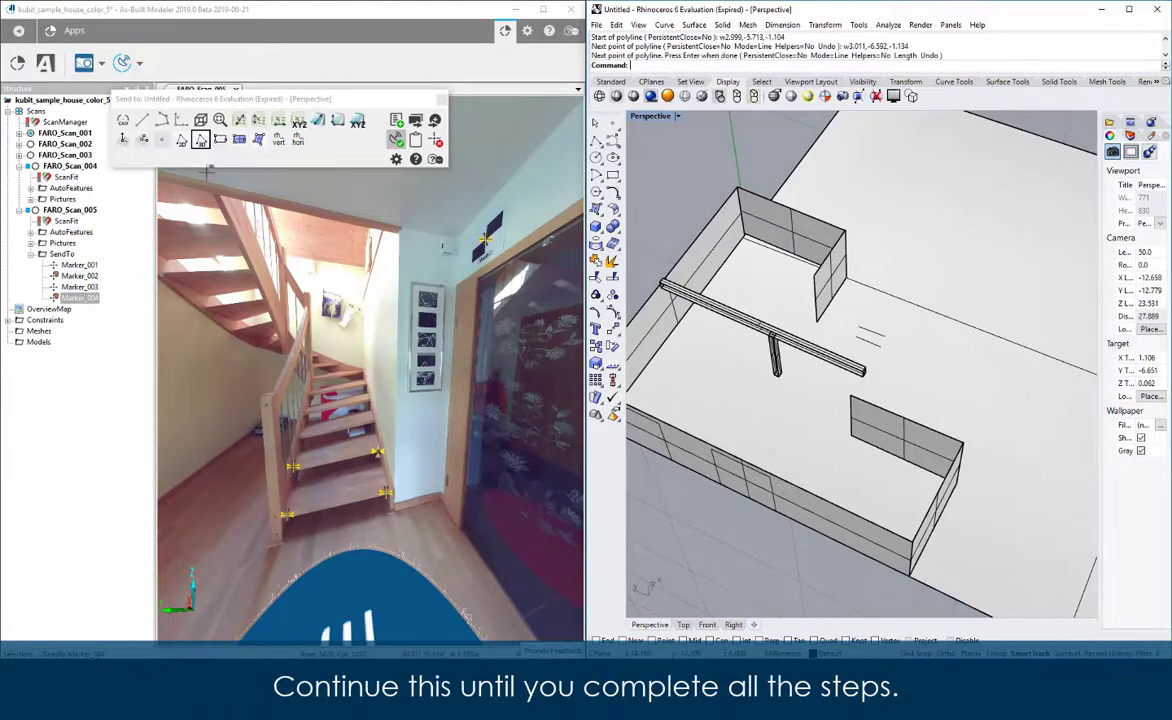
{"action": "left_click", "coordinate": [201, 141]}
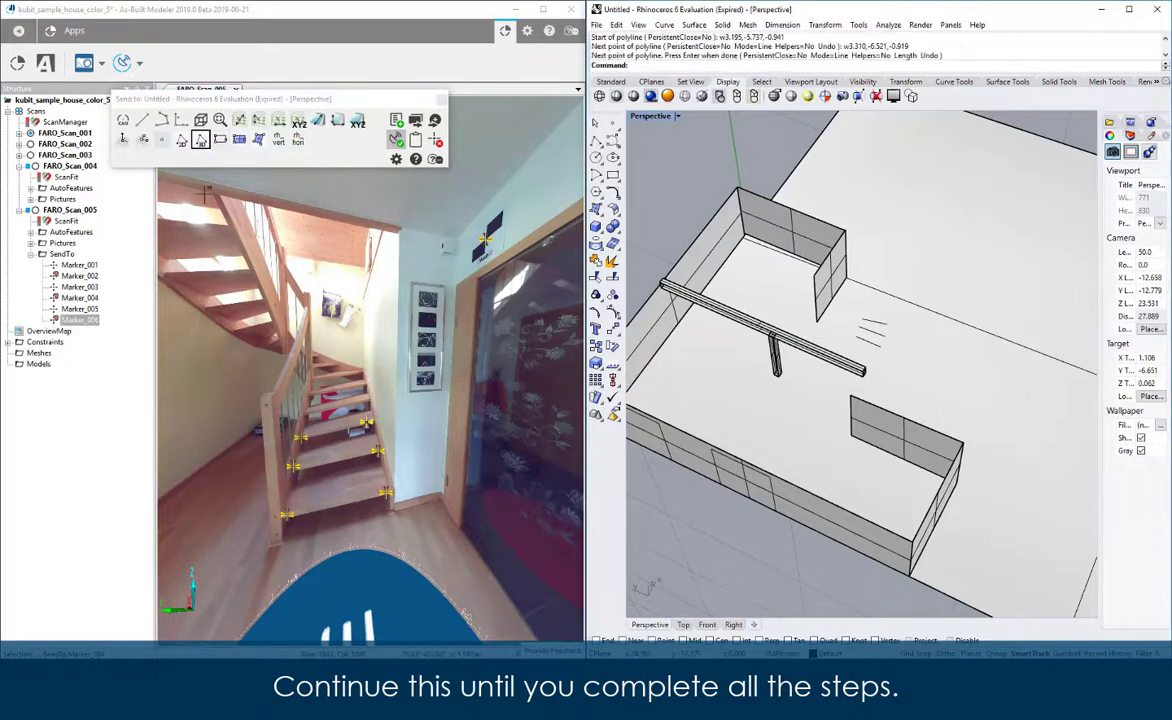